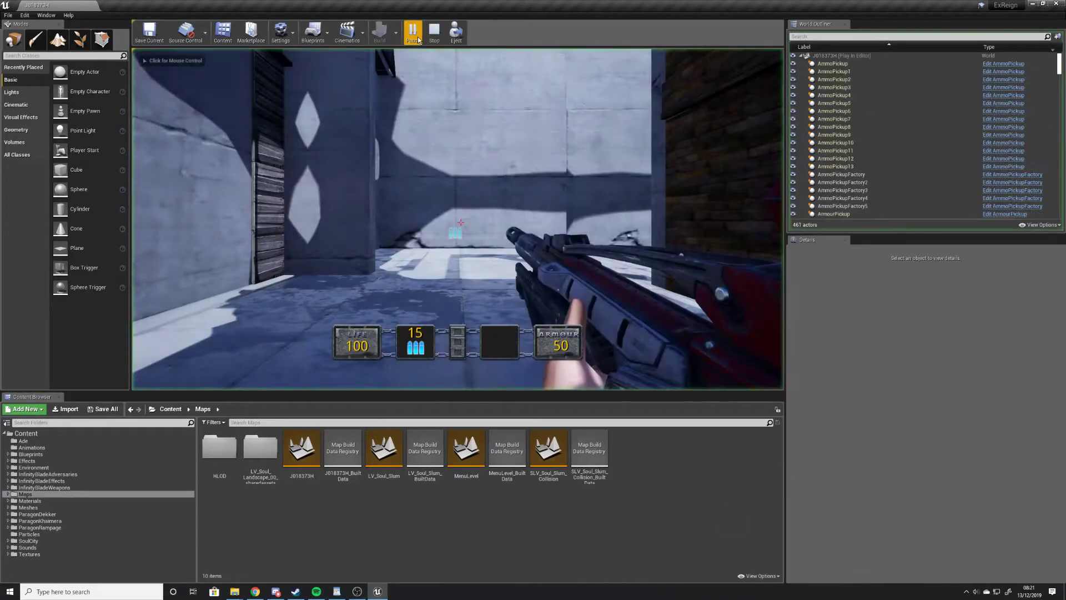
Take control of the running play session and walk forward through the alley to test movement.
{"action": "left_click", "coordinate": [464, 245]}
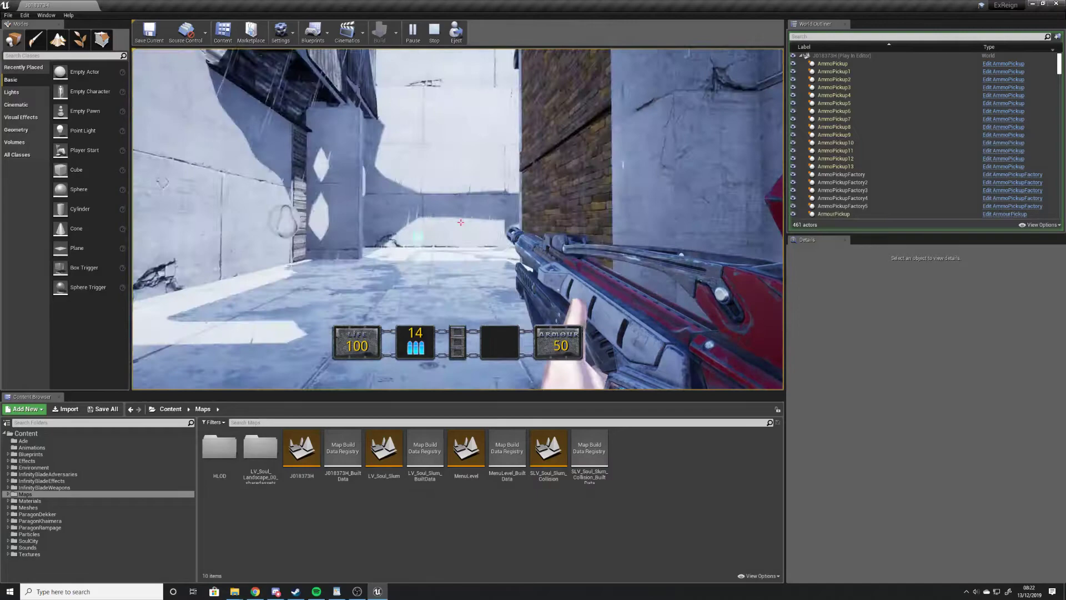
{"action": "key", "text": "w"}
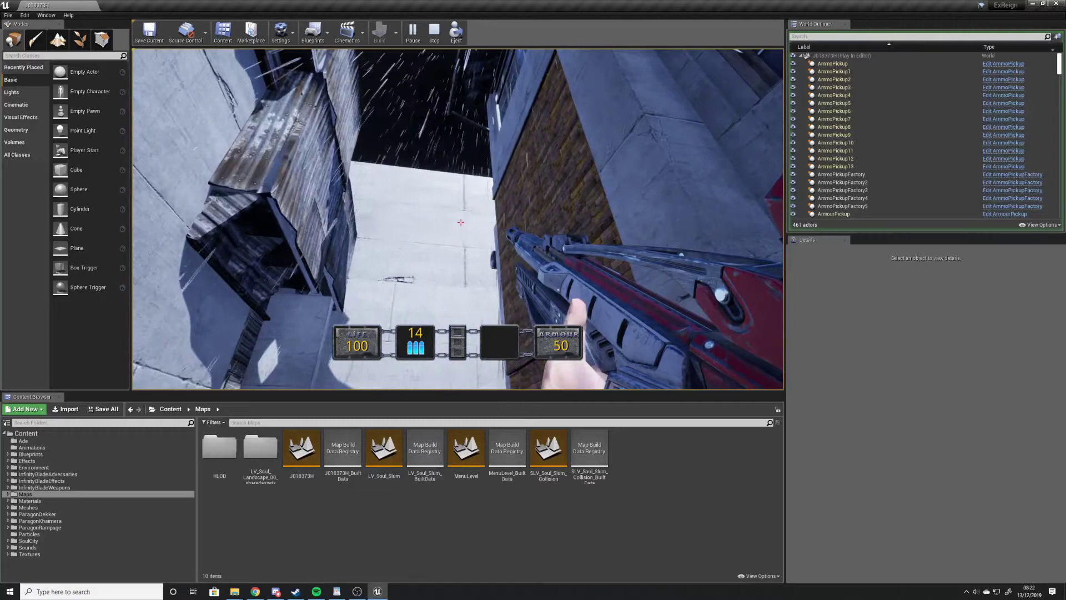
{"action": "key", "text": "w"}
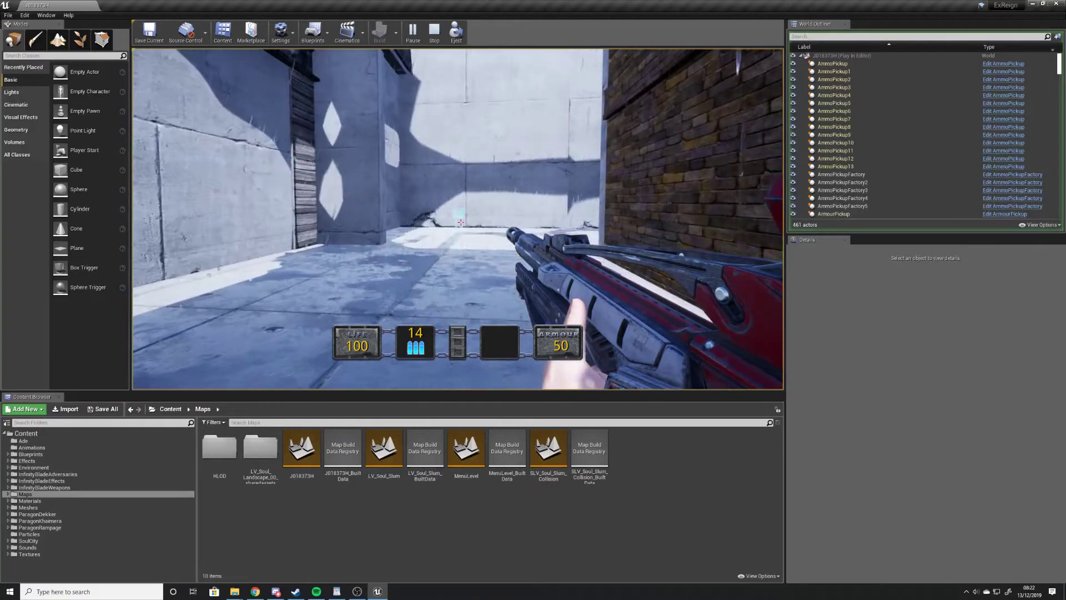
{"action": "key", "text": "w"}
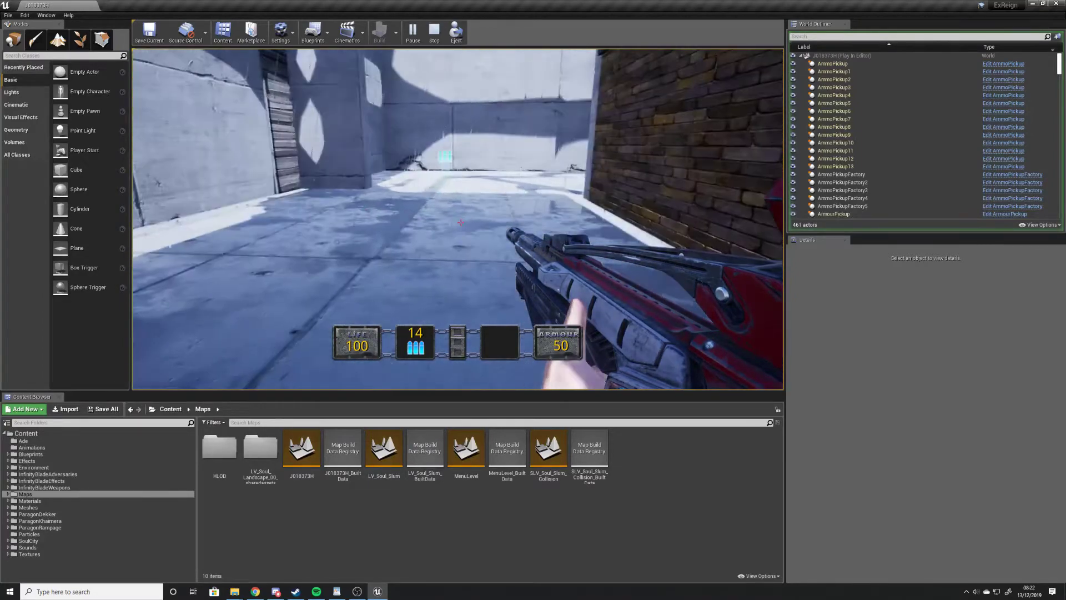
{"action": "key", "text": "w"}
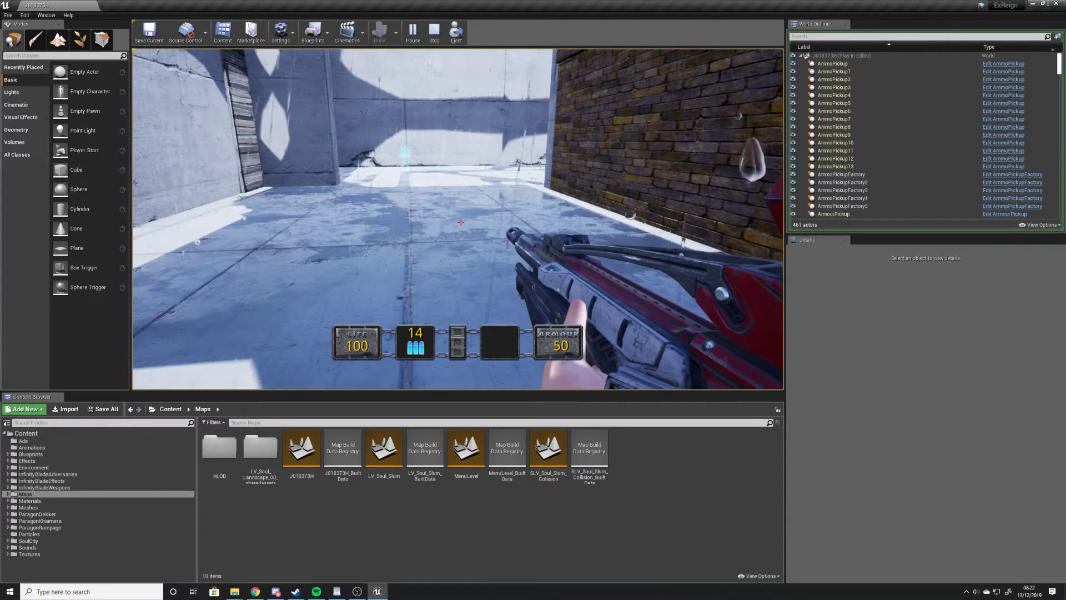
{"action": "key", "text": "w"}
{"action": "key", "text": "w"}
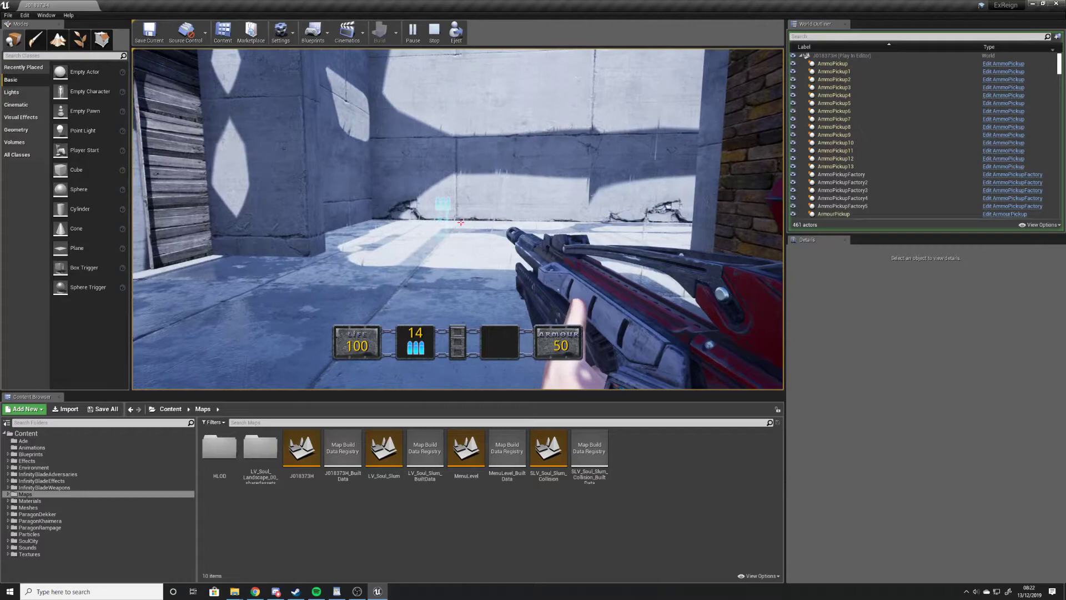
Walk to the end of the alley and collect the blue ammo pickup beside the cracked wall.
{"action": "key", "text": "s"}
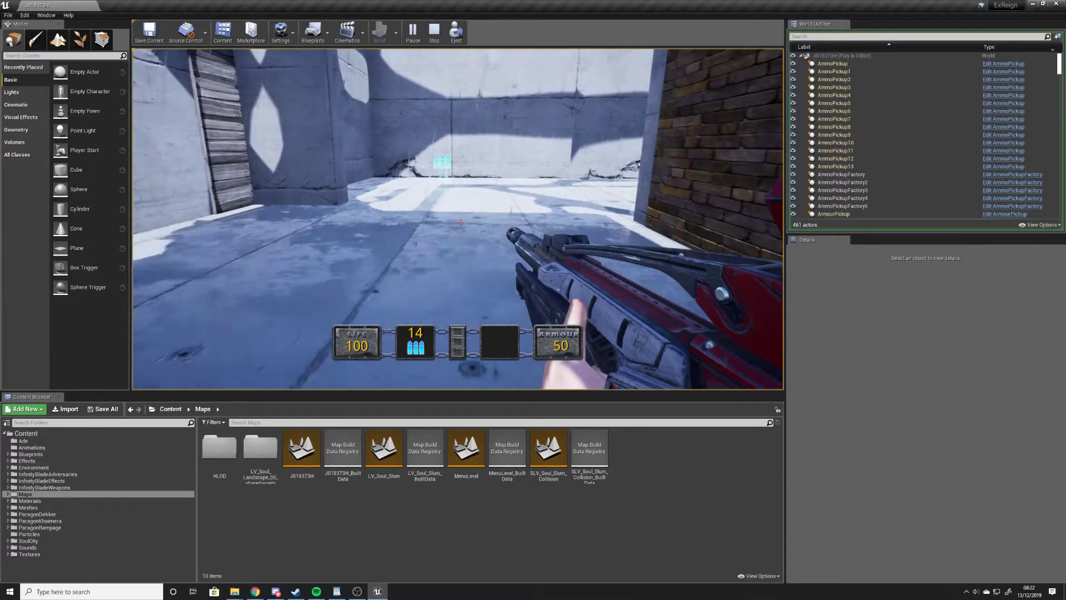
{"action": "key", "text": "w"}
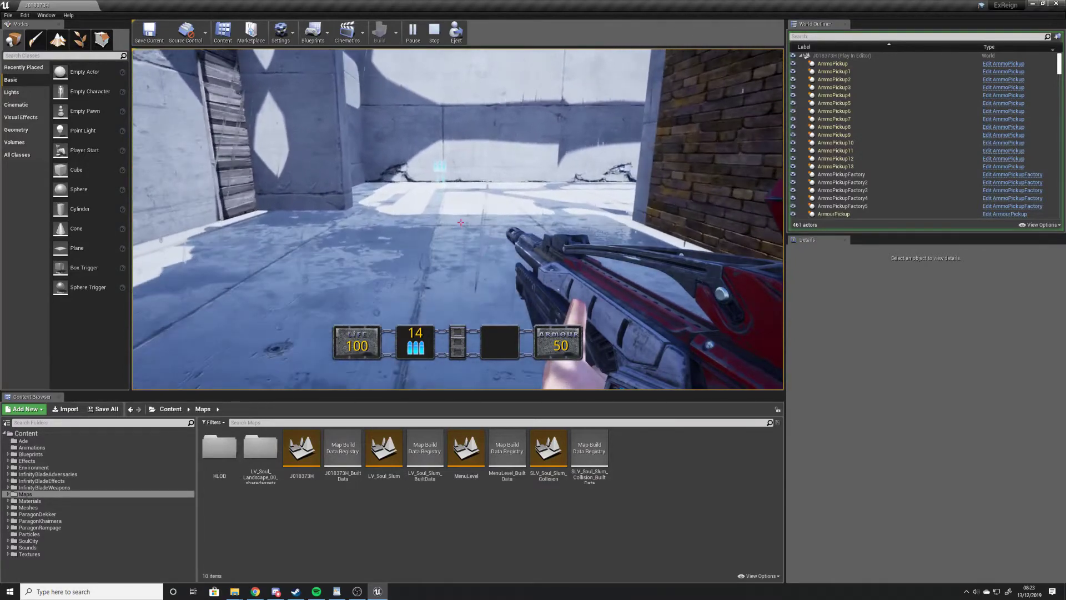
{"action": "key", "text": "w"}
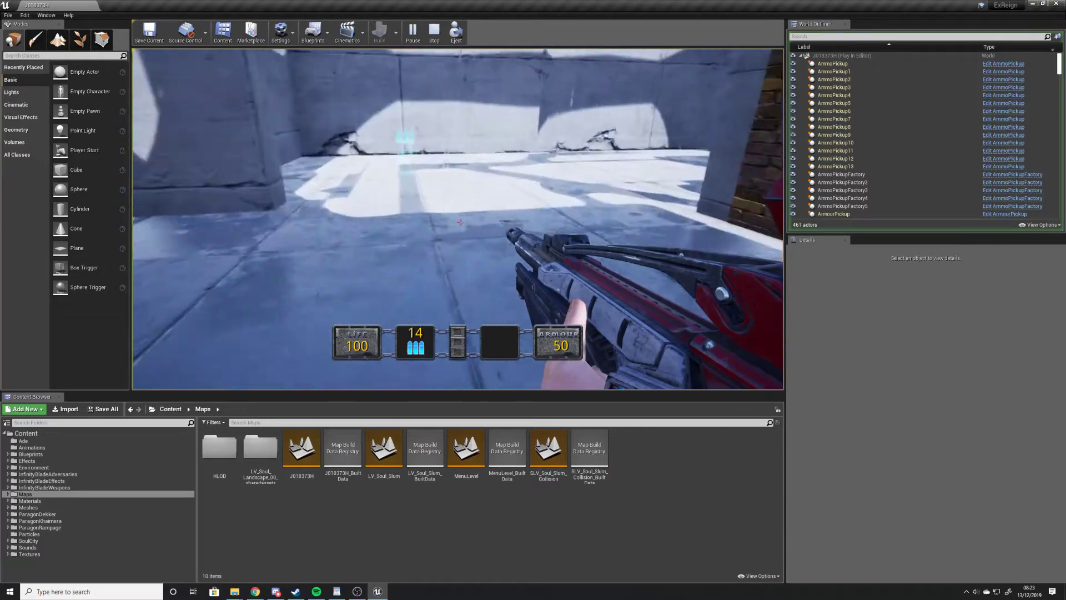
{"action": "key", "text": "w"}
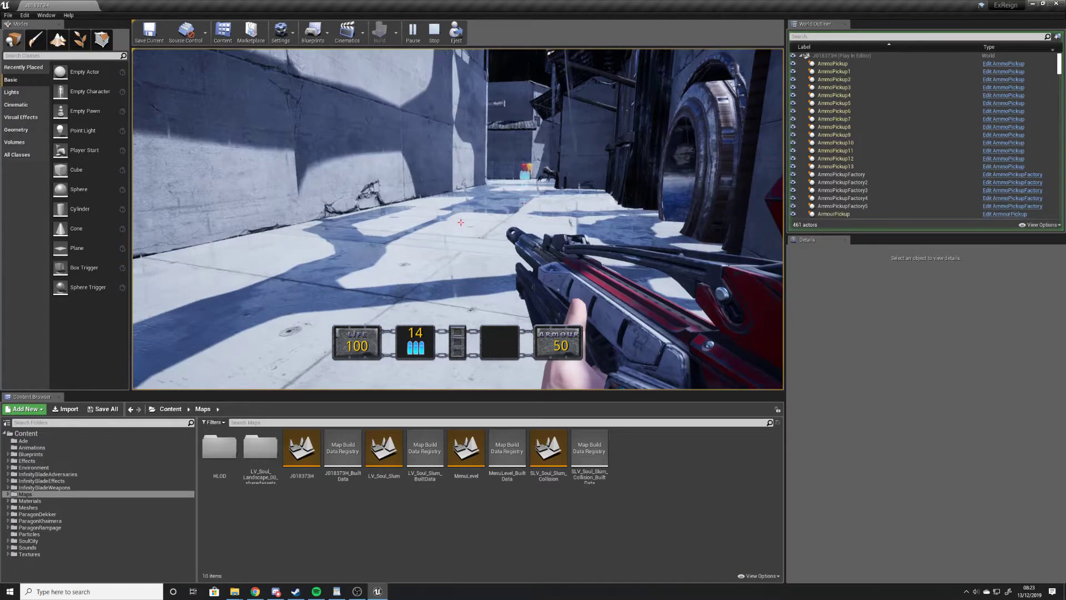
{"action": "key", "text": "w"}
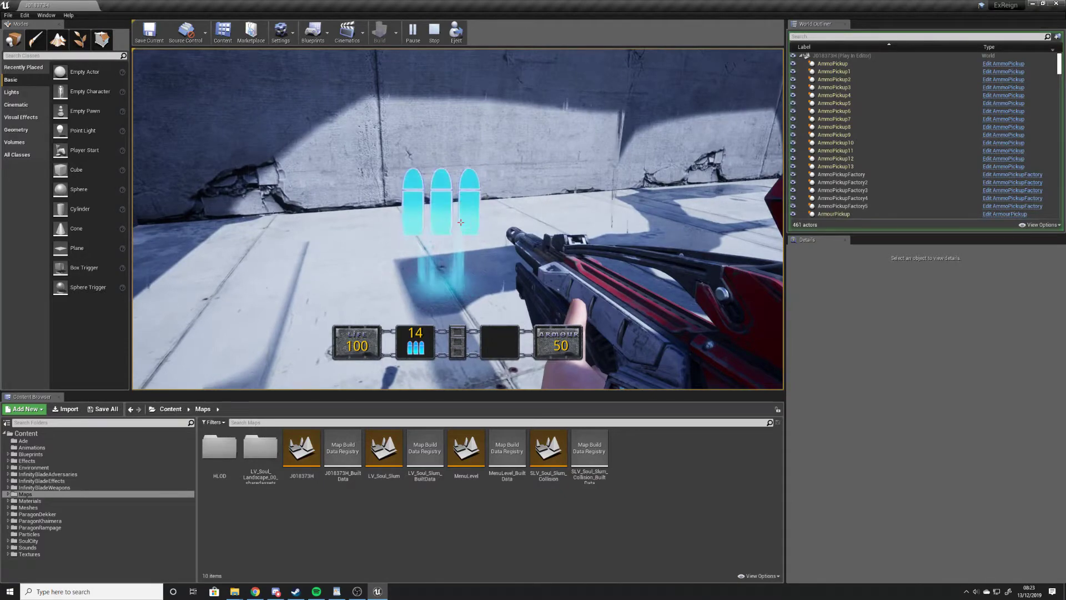
{"action": "key", "text": "w"}
{"action": "key", "text": "w"}
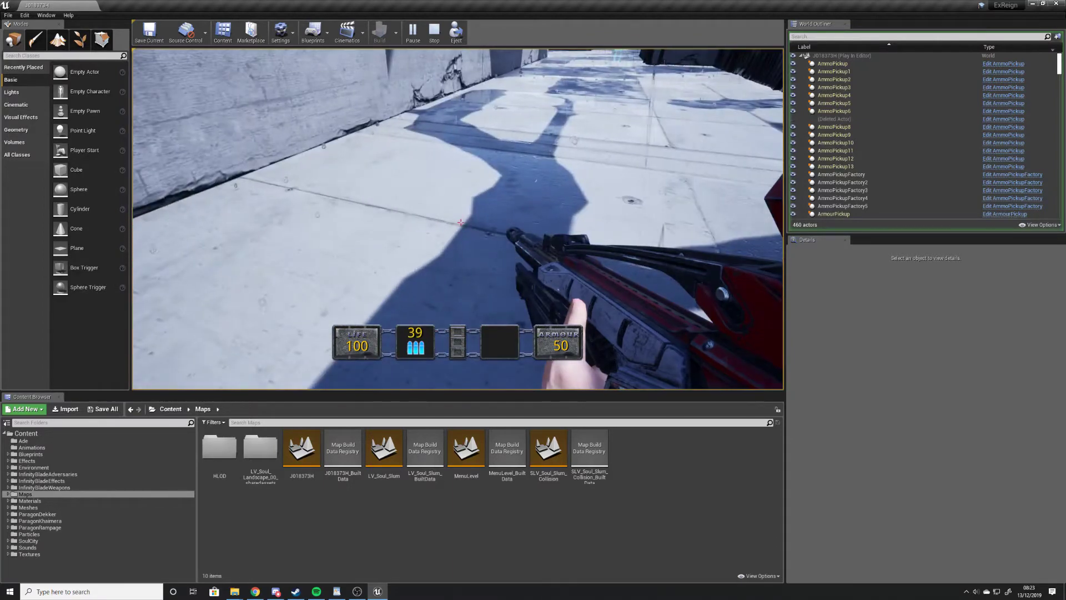
Walk past the large round pipe along the corridor and collect the second blue ammo pickup.
{"action": "key", "text": "w"}
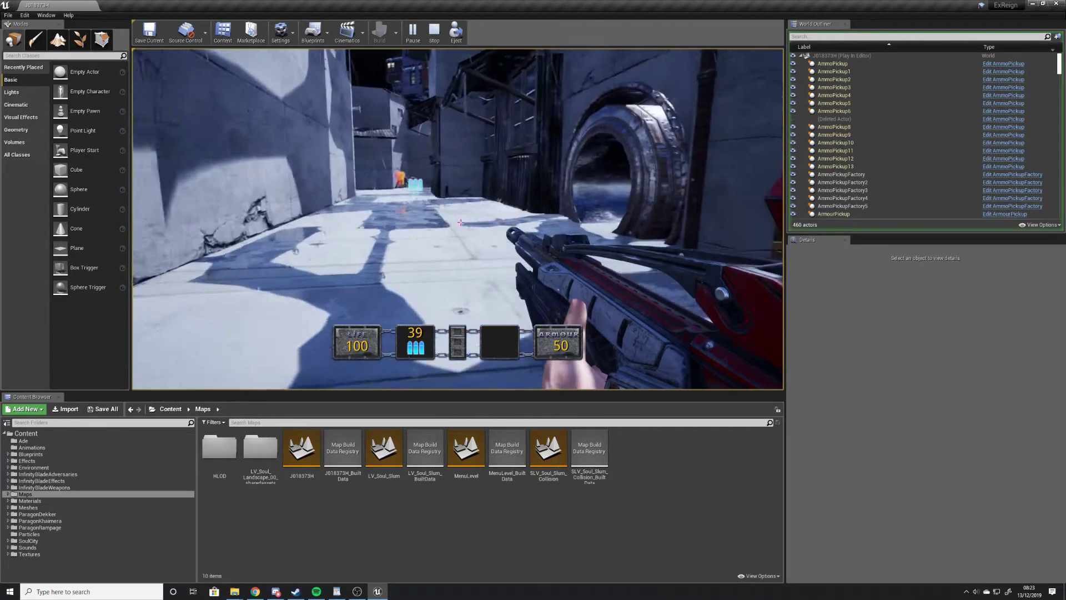
{"action": "key", "text": "w"}
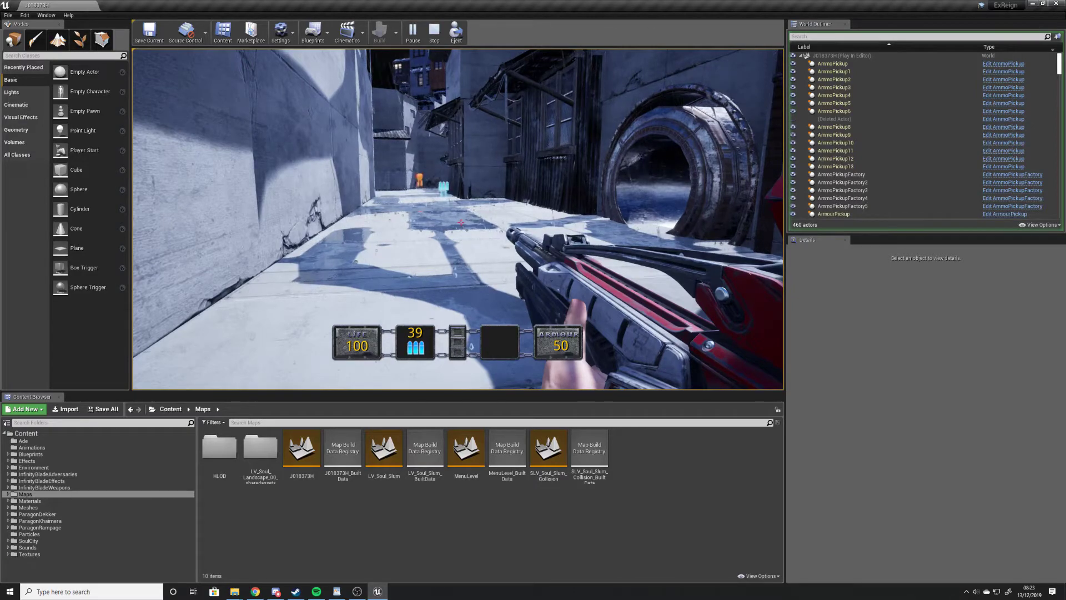
{"action": "key", "text": "w"}
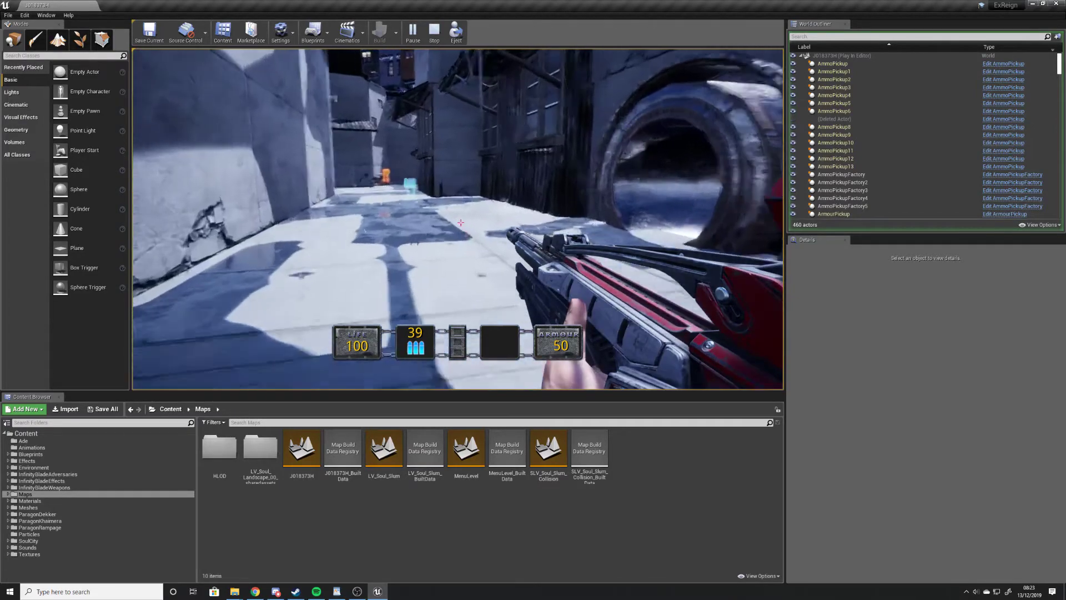
{"action": "key", "text": "w"}
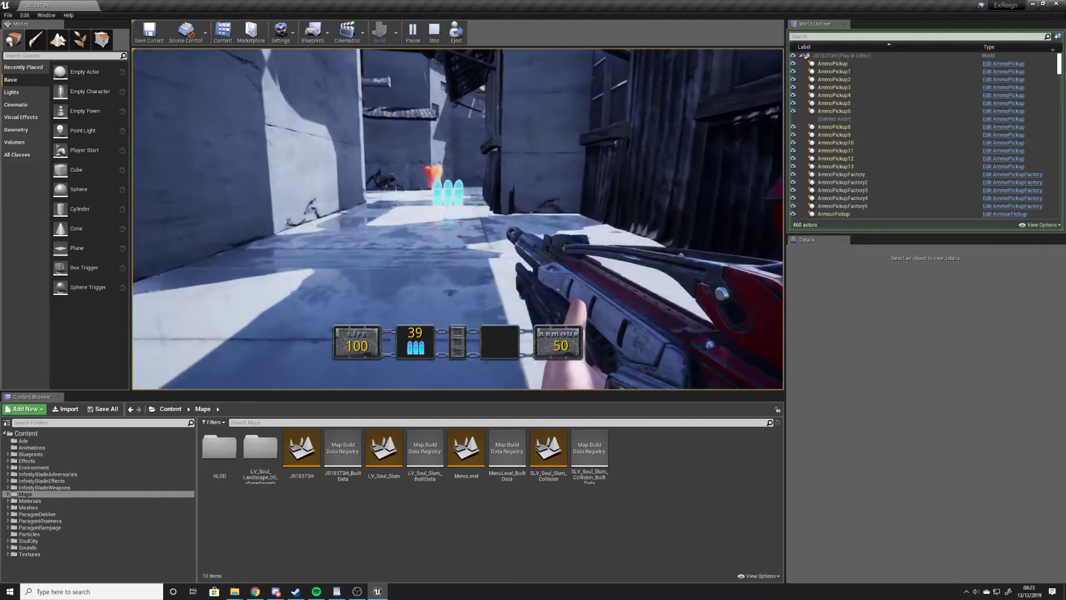
{"action": "key", "text": "w"}
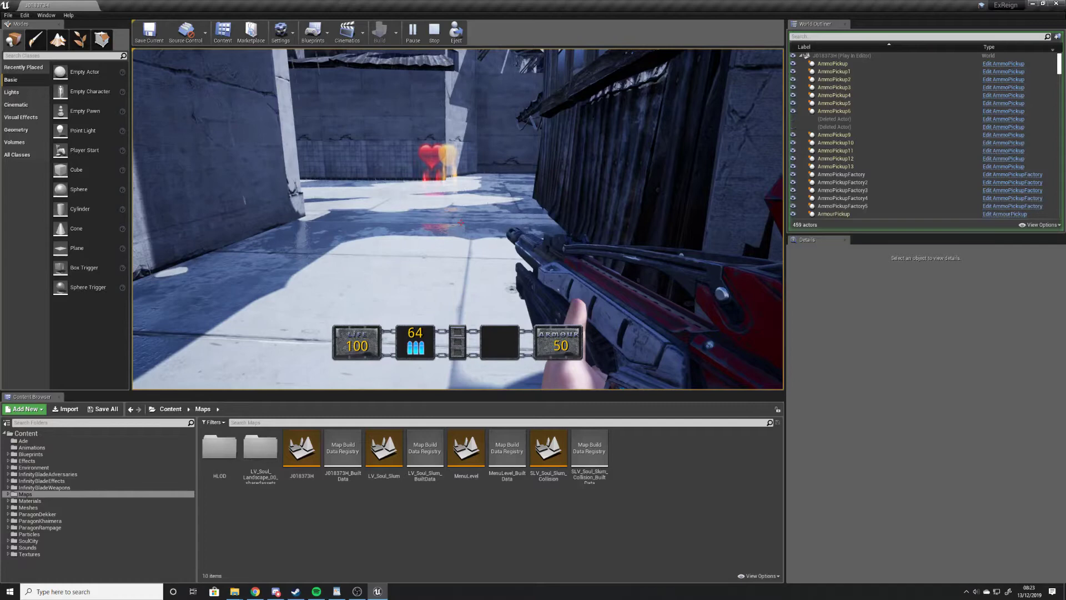
Approach the heart and shield pickups until the spider enemy comes out, and back away from it.
{"action": "key", "text": "w"}
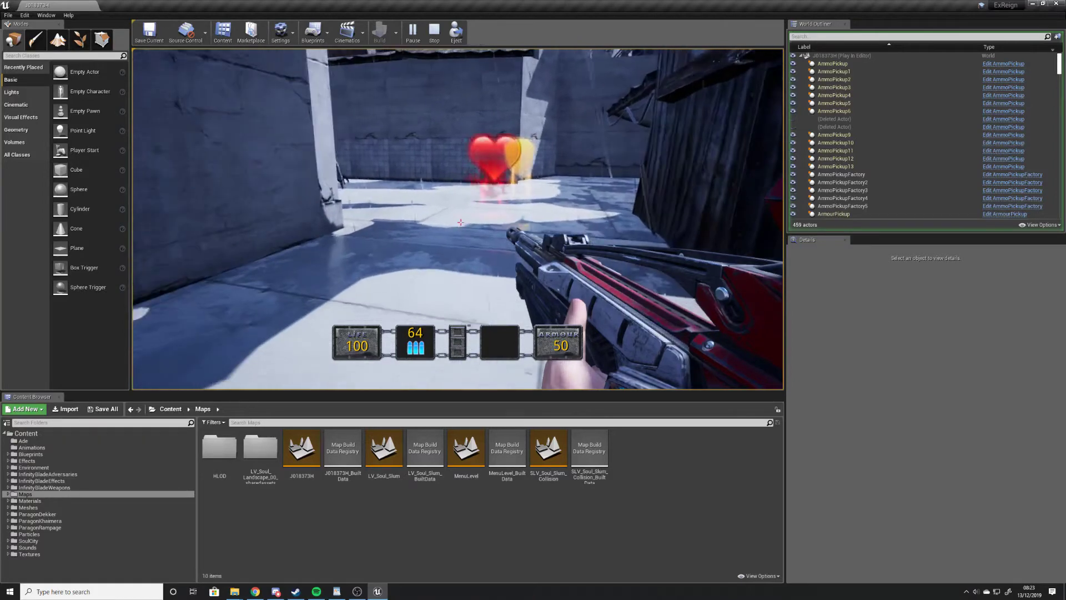
{"action": "key", "text": "w"}
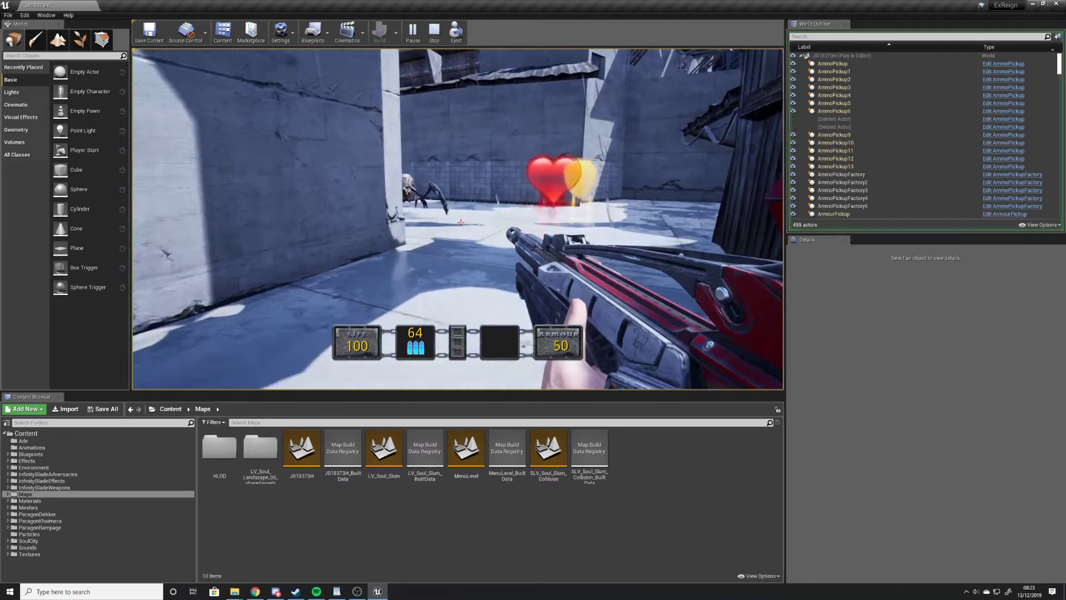
{"action": "key", "text": "s"}
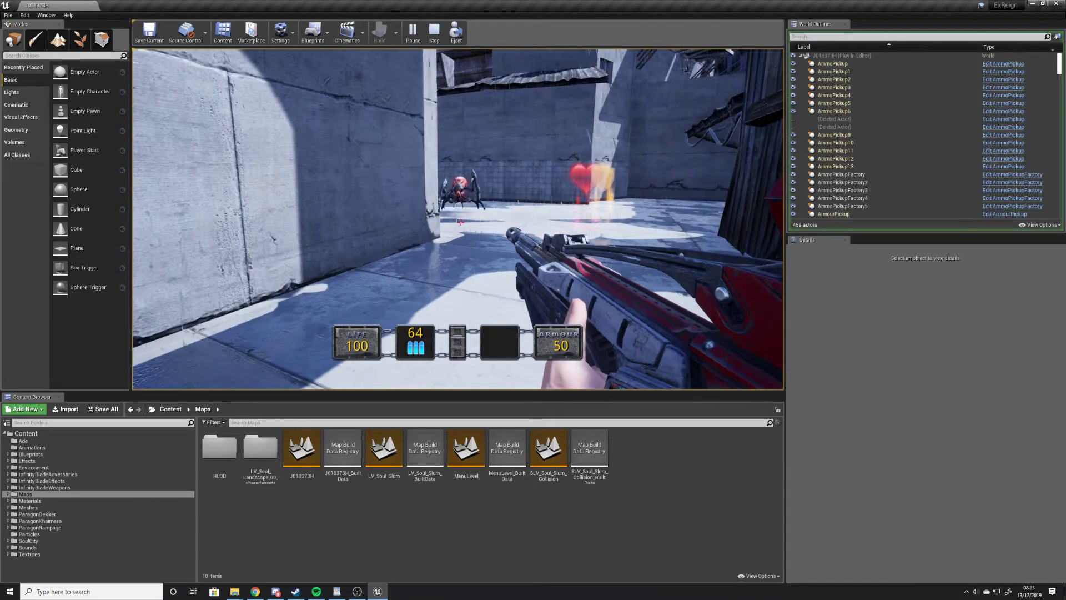
{"action": "key", "text": "s"}
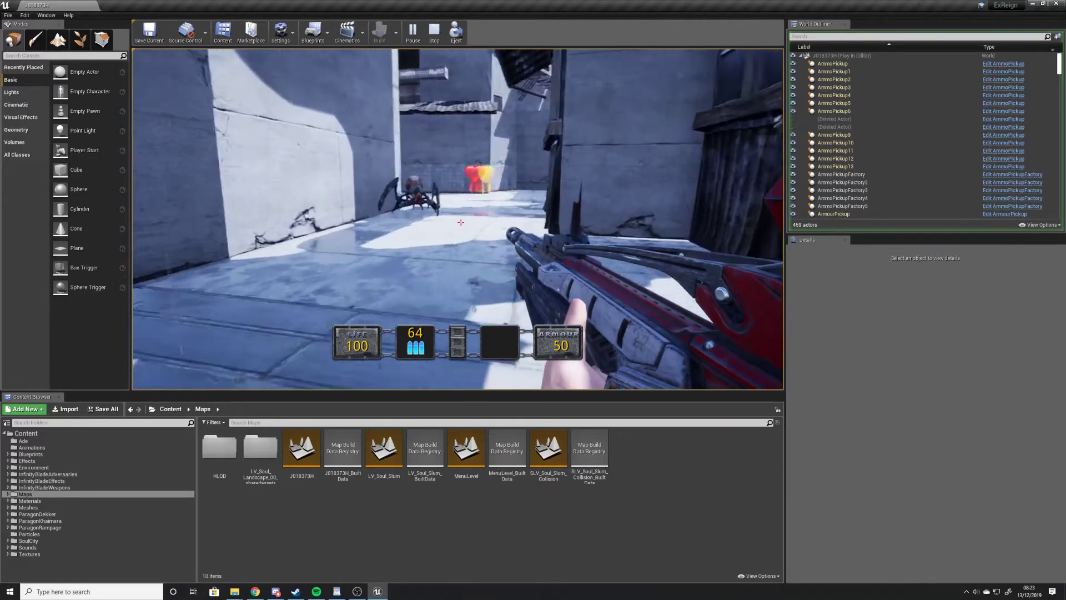
Manoeuvre around the spider enemy at close range to test how it chases the player.
{"action": "key", "text": "w"}
{"action": "key", "text": "a"}
{"action": "key", "text": "d"}
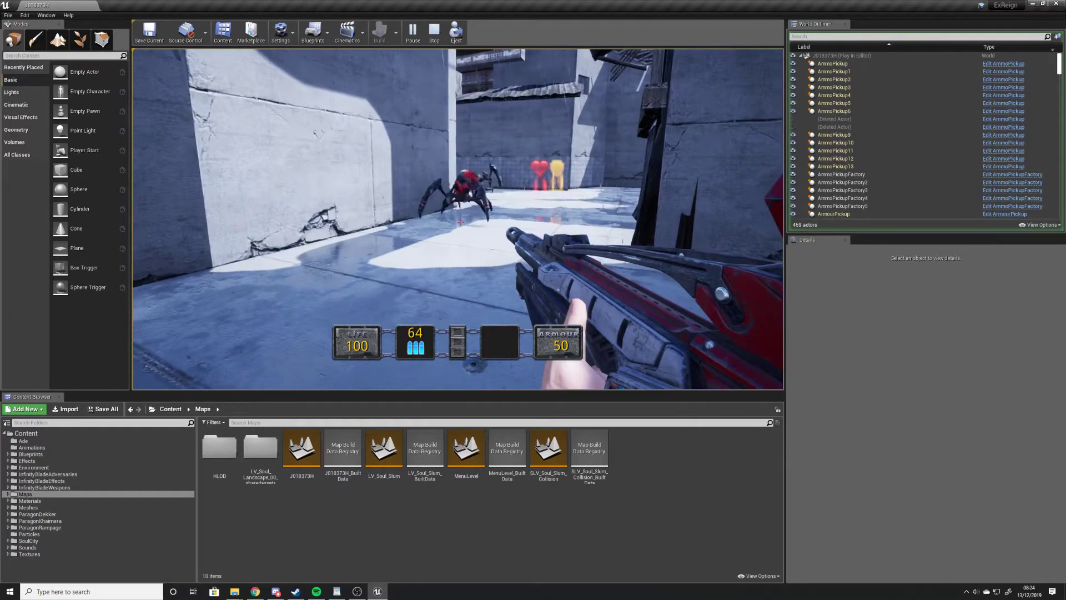
{"action": "key", "text": "a"}
{"action": "key", "text": "w"}
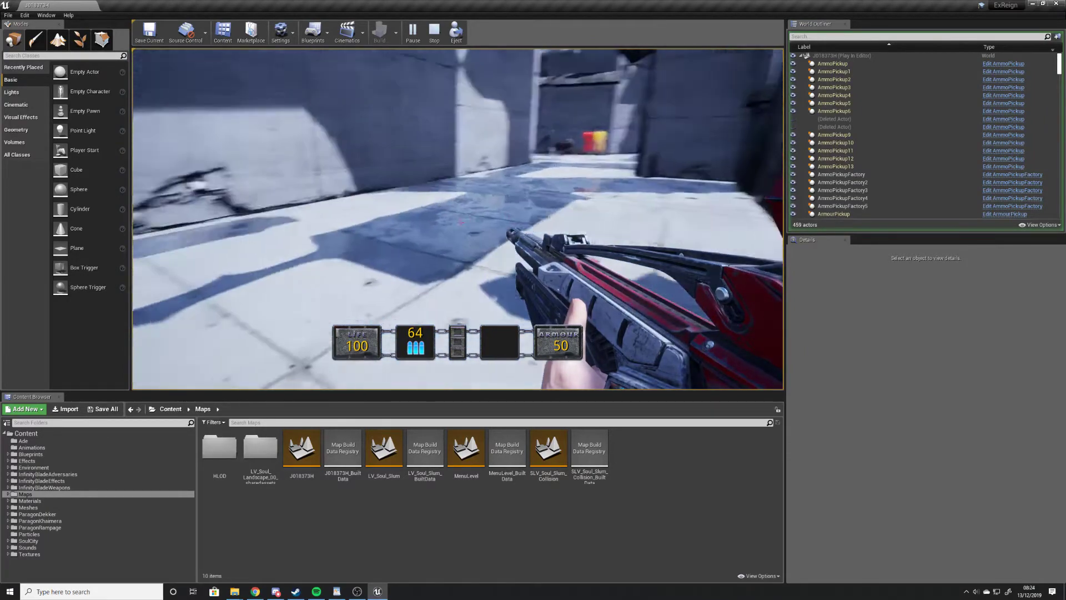
{"action": "key", "text": "w"}
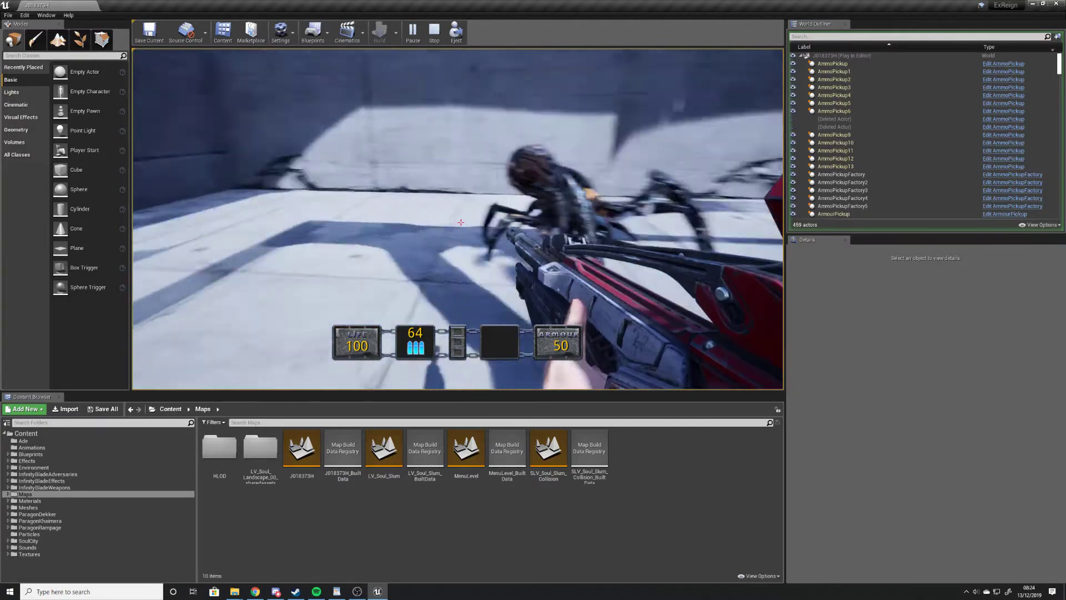
{"action": "key", "text": "d"}
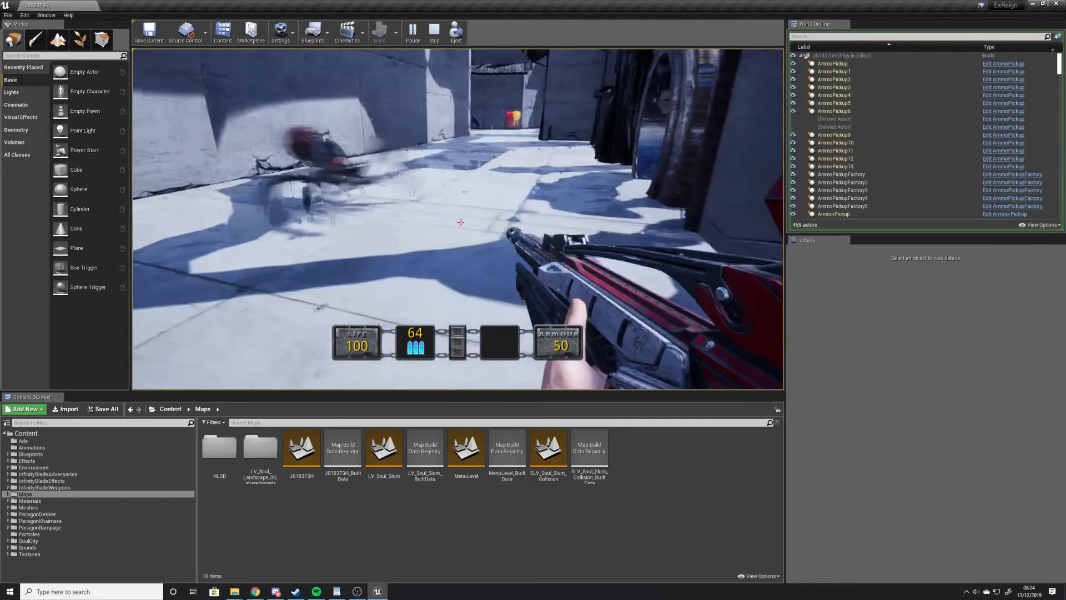
{"action": "key", "text": "w"}
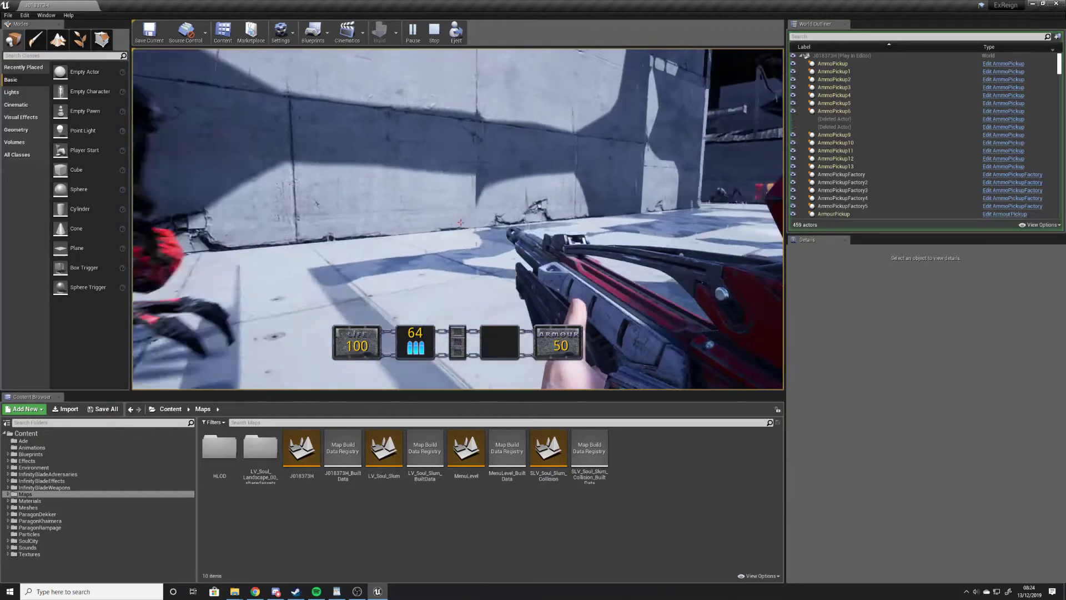
{"action": "key", "text": "a"}
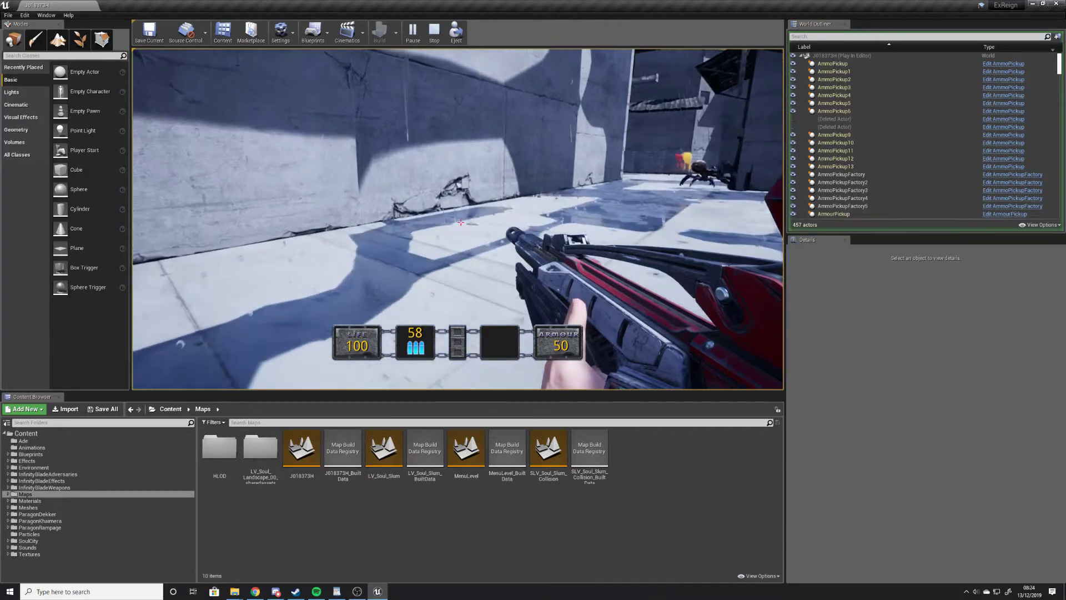
Advance up the corridor and shoot at the spider enemy near the heart and shield pickups.
{"action": "key", "text": "w"}
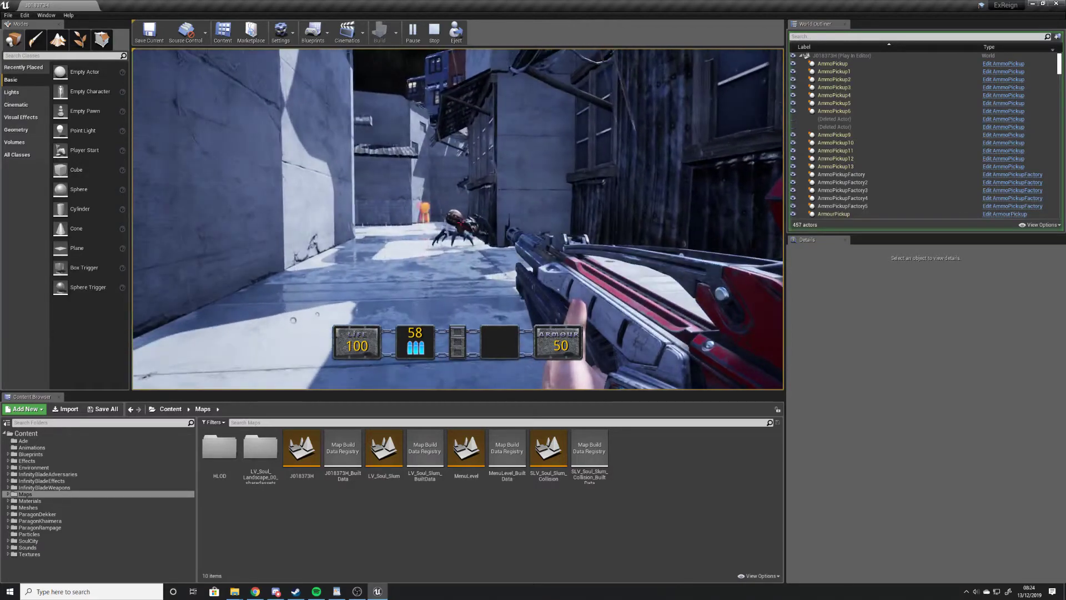
{"action": "key", "text": "w"}
{"action": "left_click", "coordinate": [461, 224]}
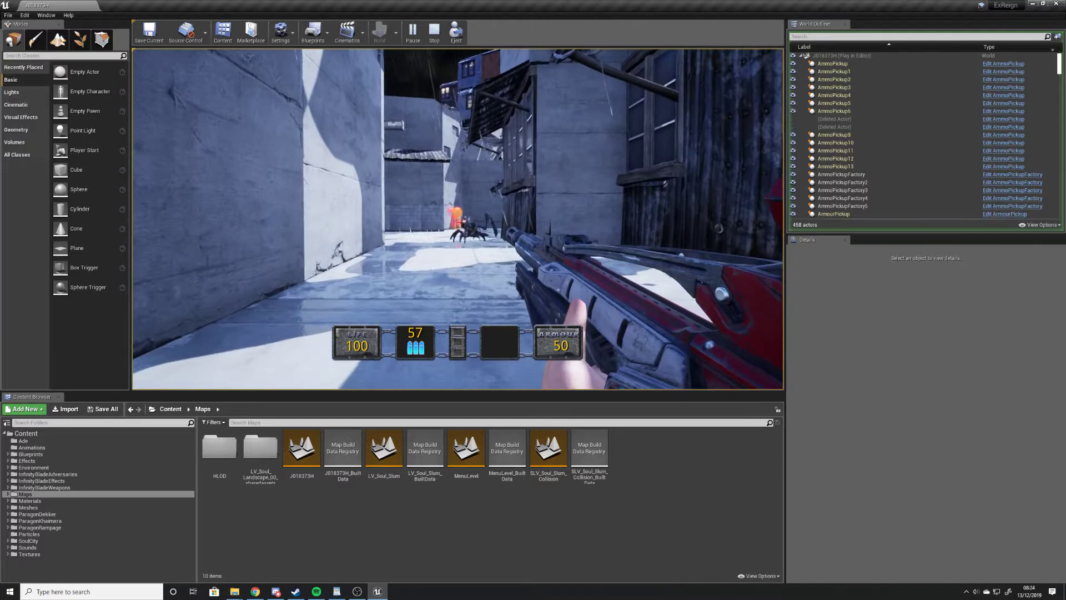
{"action": "left_click", "coordinate": [457, 219]}
{"action": "key", "text": "w"}
{"action": "left_click", "coordinate": [458, 219]}
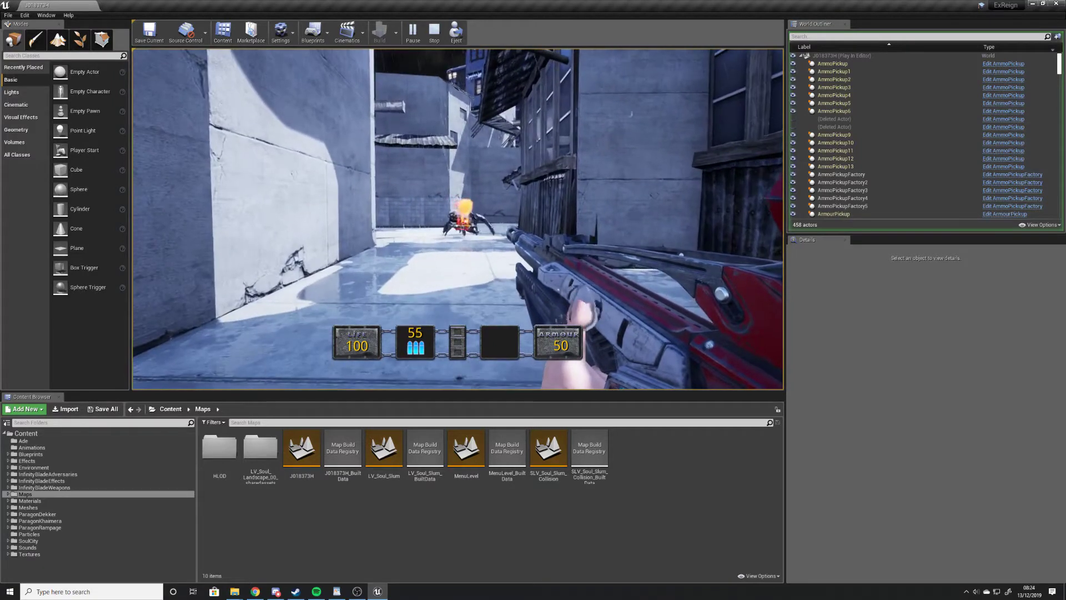
{"action": "left_click", "coordinate": [461, 223]}
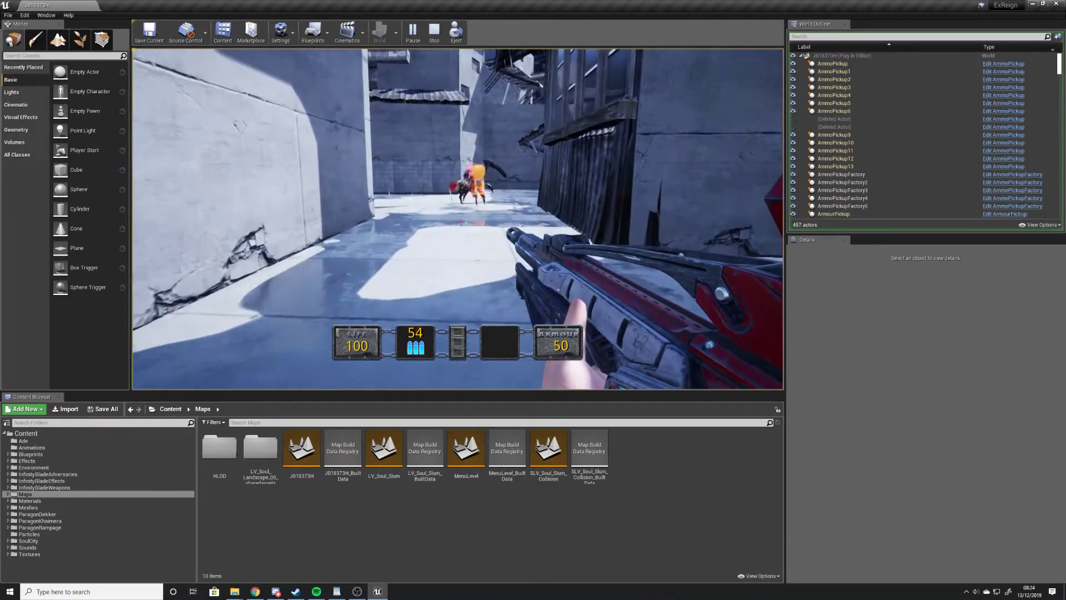
Advance up the corridor beside the corrugated metal wall until close to the heart and shield pickups.
{"action": "key", "text": "w"}
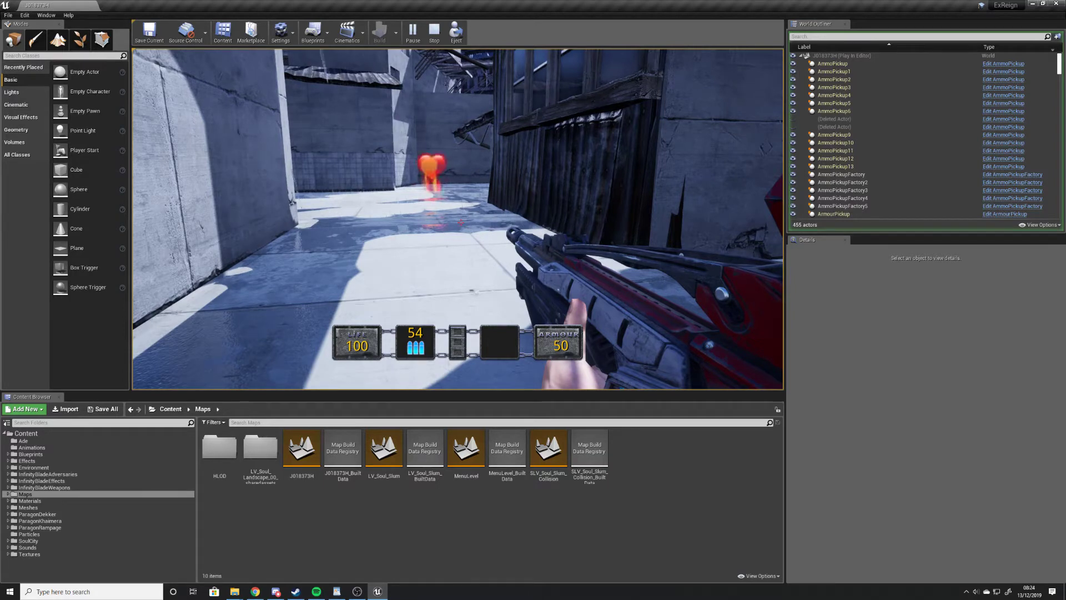
{"action": "key", "text": "w"}
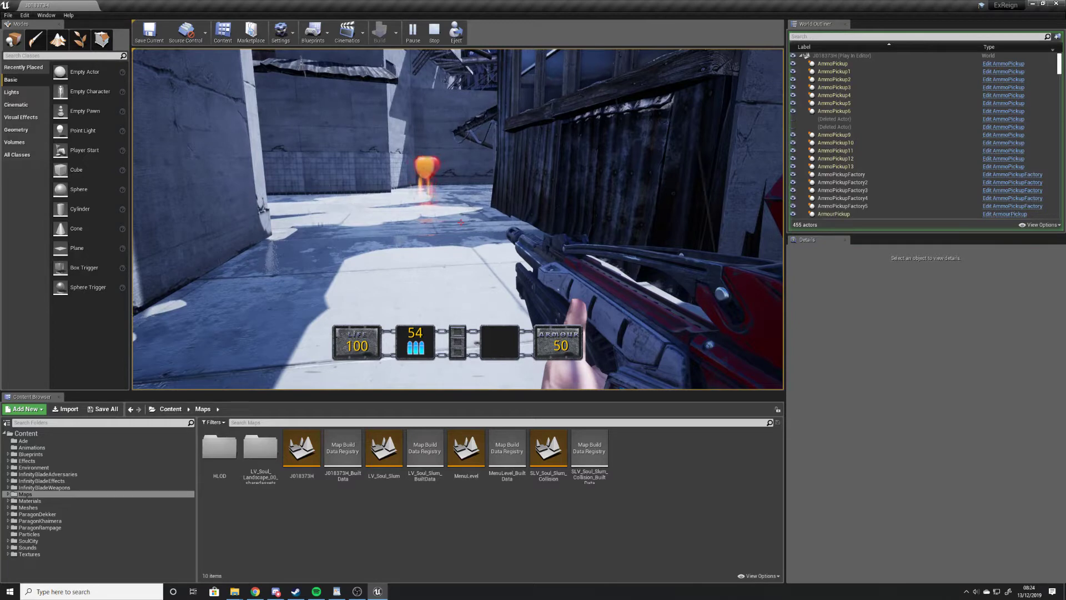
{"action": "key", "text": "w"}
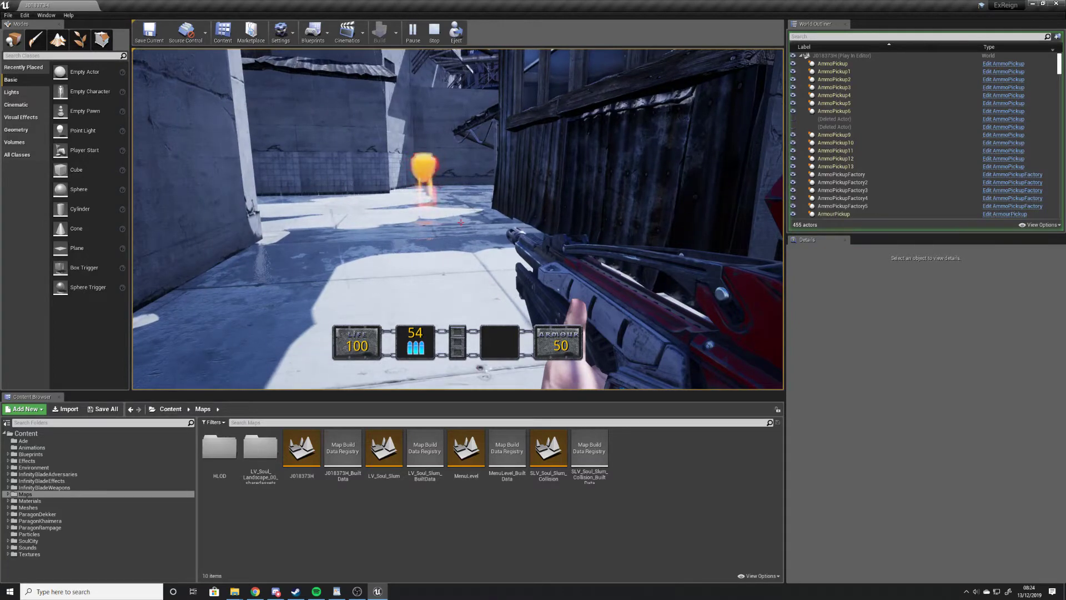
{"action": "key", "text": "a"}
{"action": "key", "text": "w"}
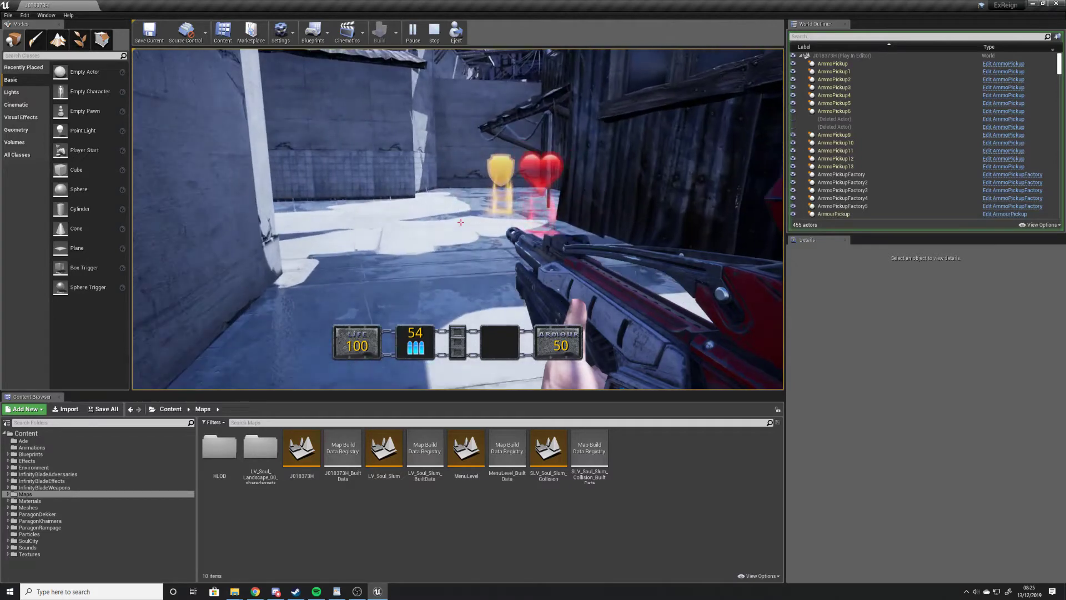
{"action": "key", "text": "d"}
{"action": "key", "text": "w"}
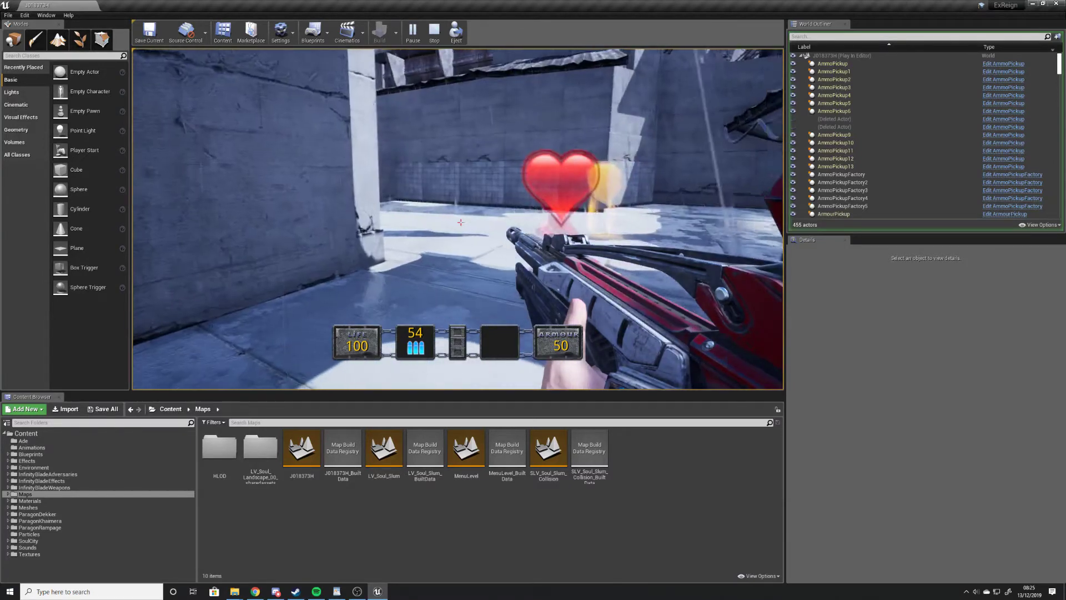
Collect the heart health pickup and the yellow shield armour pickup at the end of the corridor.
{"action": "key", "text": "w"}
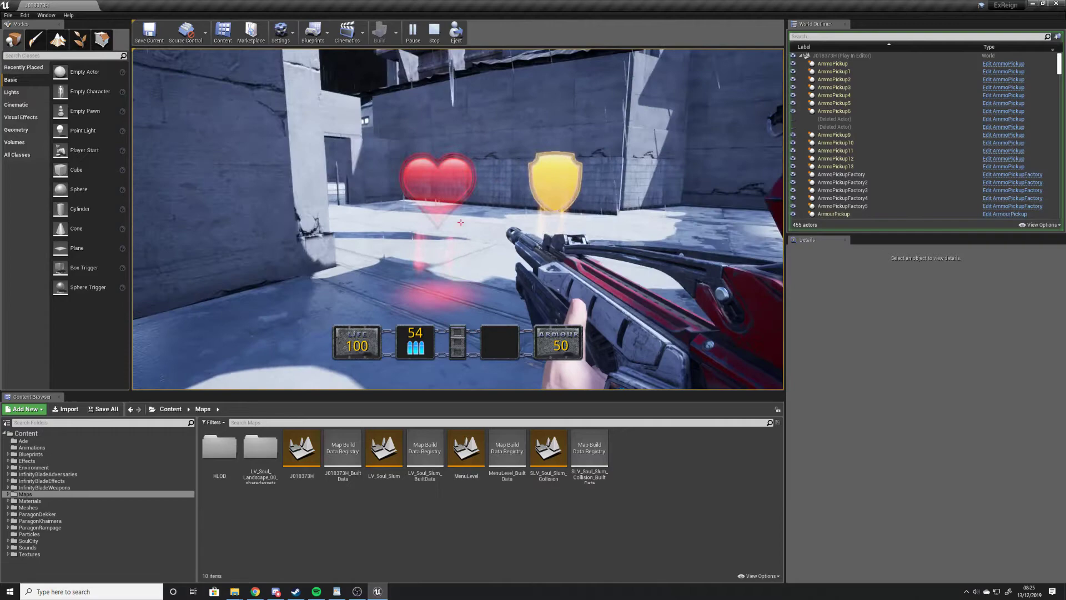
{"action": "key", "text": "w"}
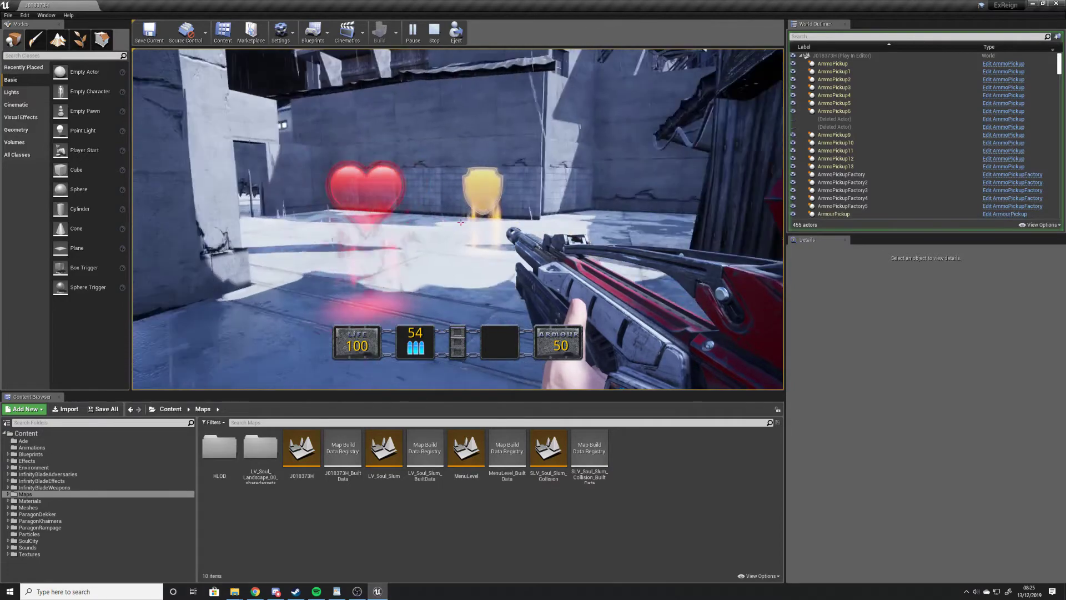
{"action": "key", "text": "w"}
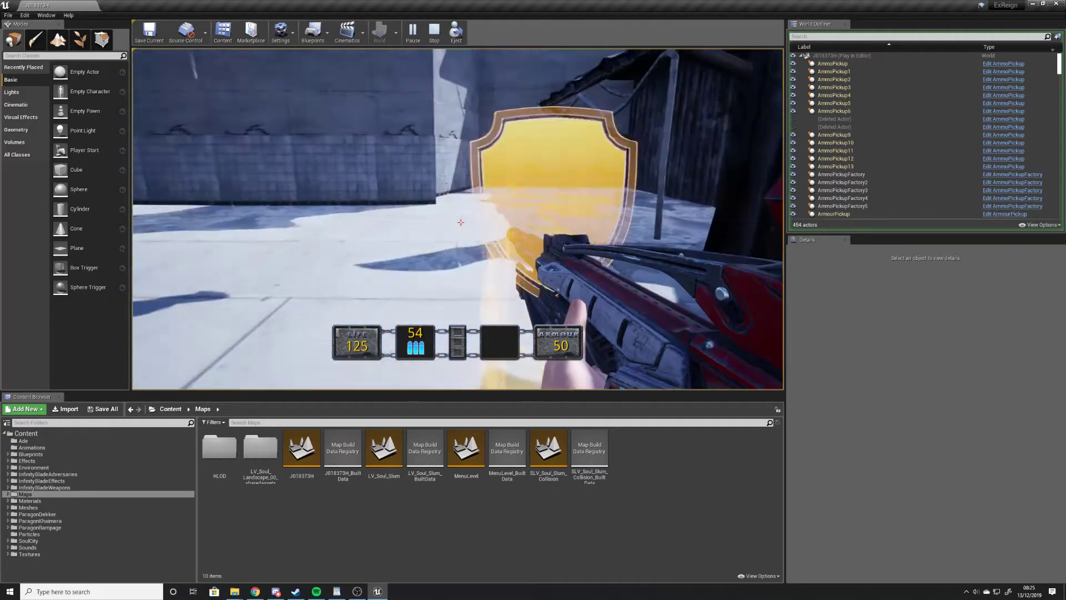
{"action": "key", "text": "w"}
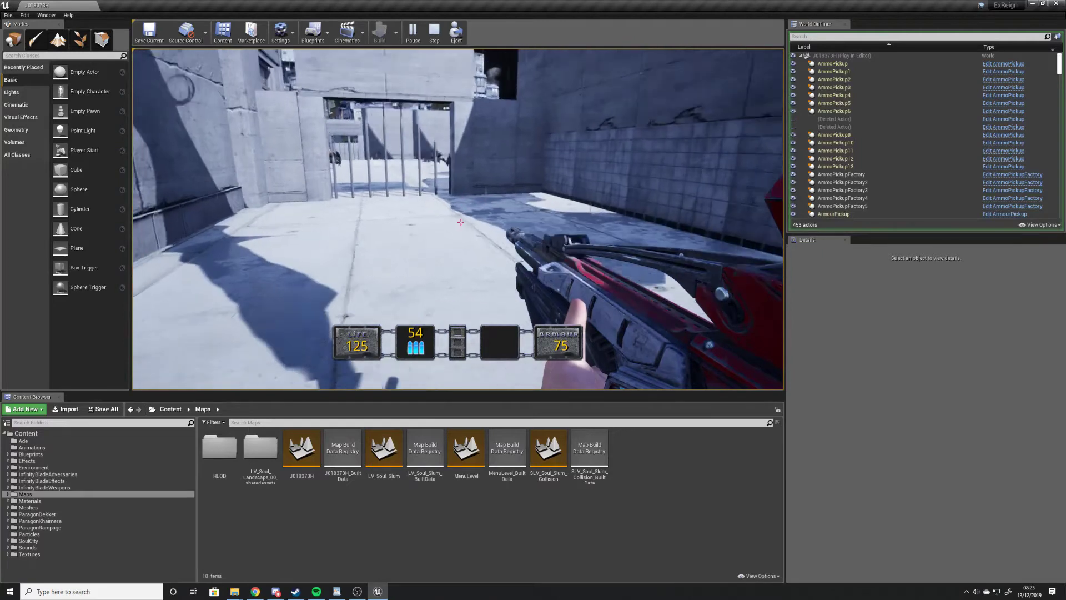
Walk through the barred gateway and up to the edge of the open courtyard where the spiders wait.
{"action": "key", "text": "w"}
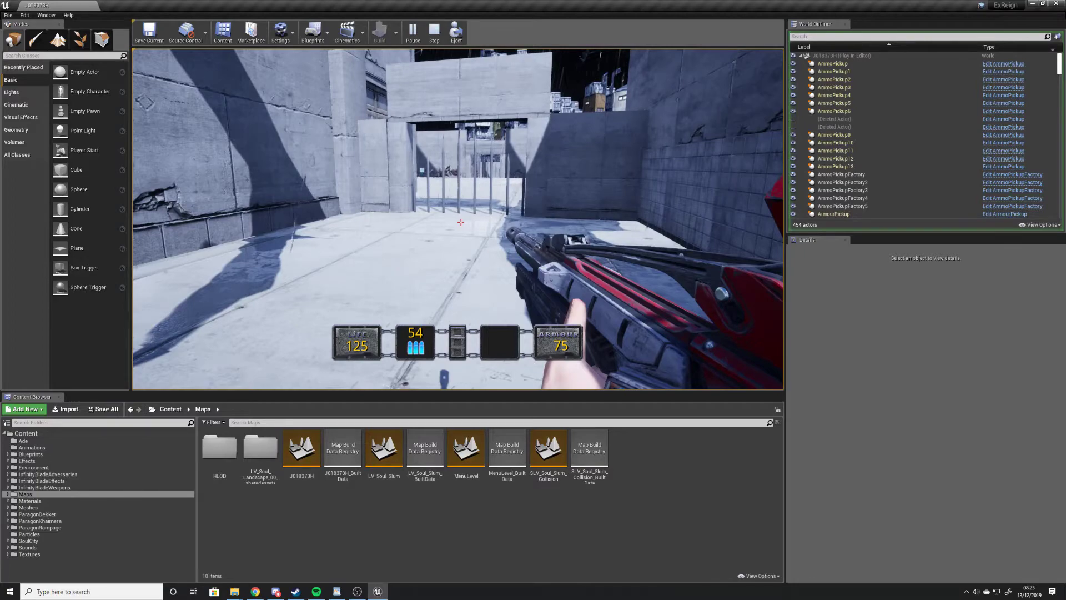
{"action": "key", "text": "w"}
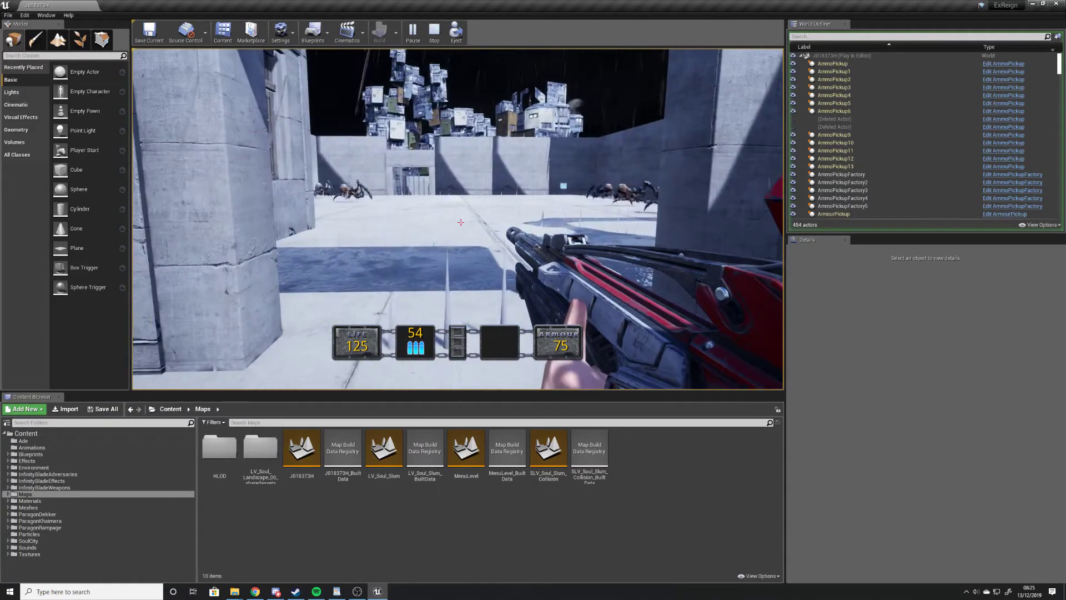
{"action": "key", "text": "w"}
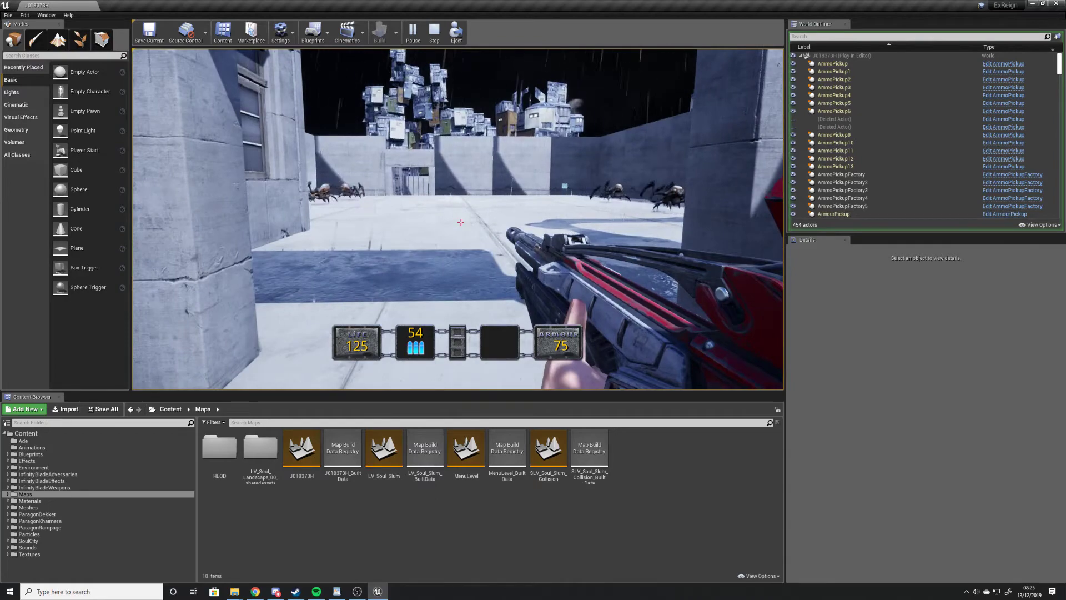
{"action": "key", "text": "w"}
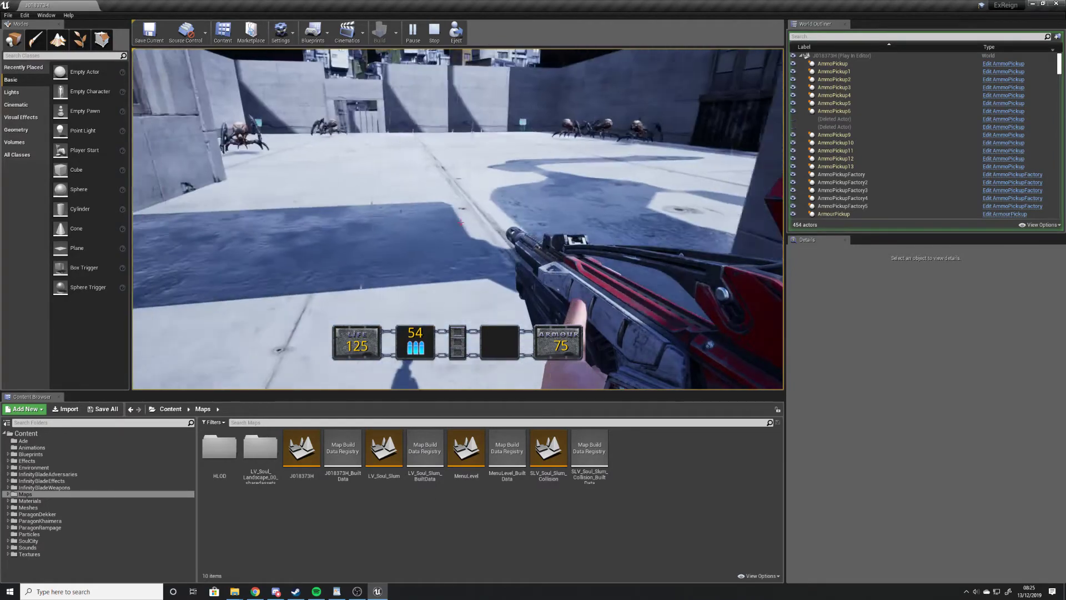
Open fire on the spider enemies while advancing into the courtyard.
{"action": "left_click", "coordinate": [461, 223]}
{"action": "left_click", "coordinate": [461, 223]}
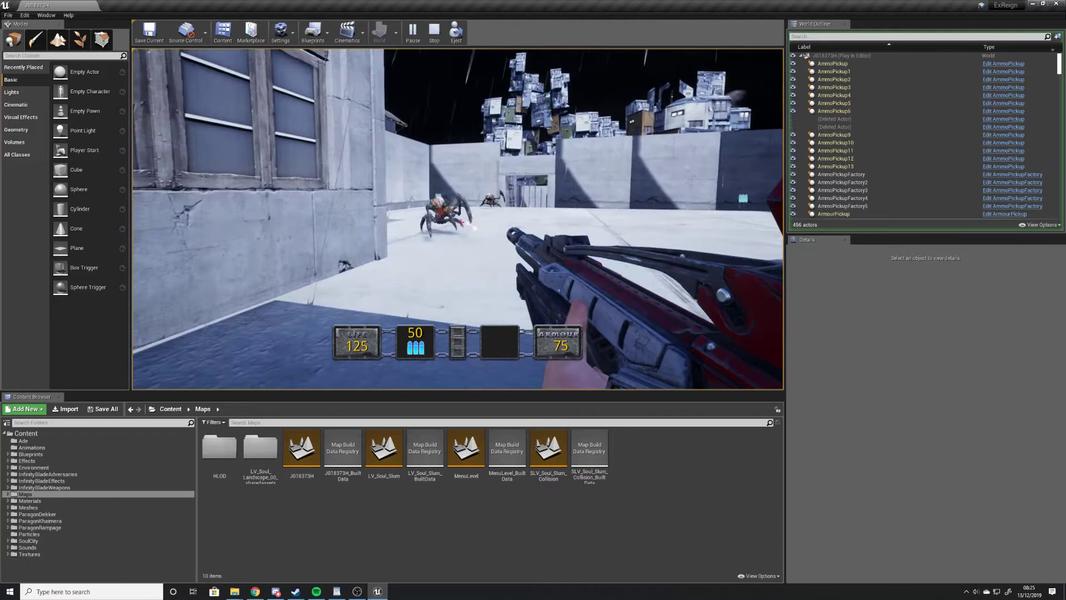
{"action": "key", "text": "w"}
{"action": "left_click", "coordinate": [460, 222]}
{"action": "key", "text": "w"}
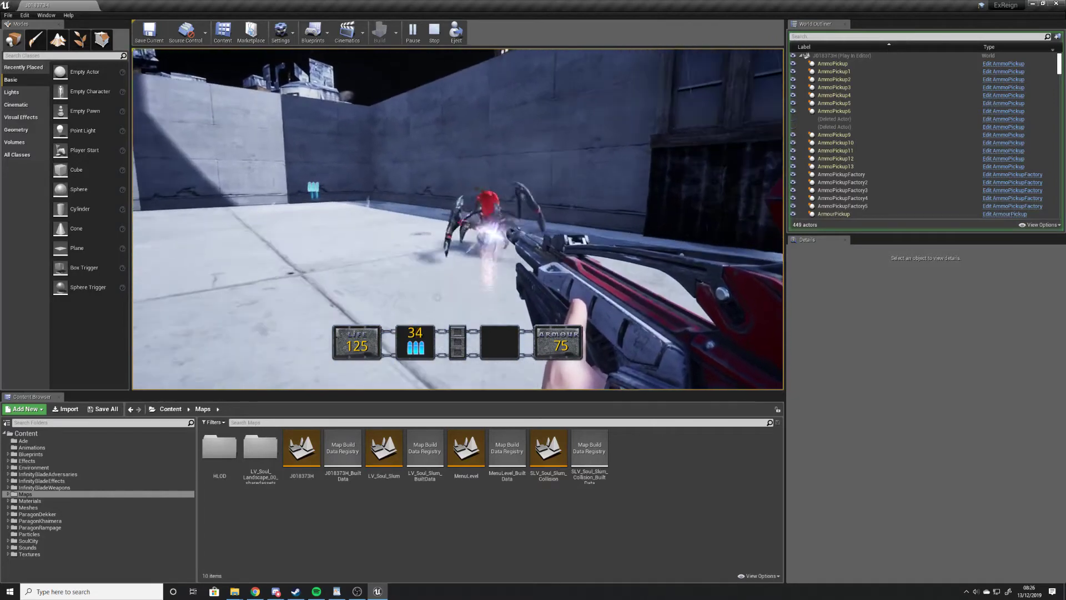
Shoot the remaining spider enemies at close range to clear the courtyard.
{"action": "left_click", "coordinate": [460, 222]}
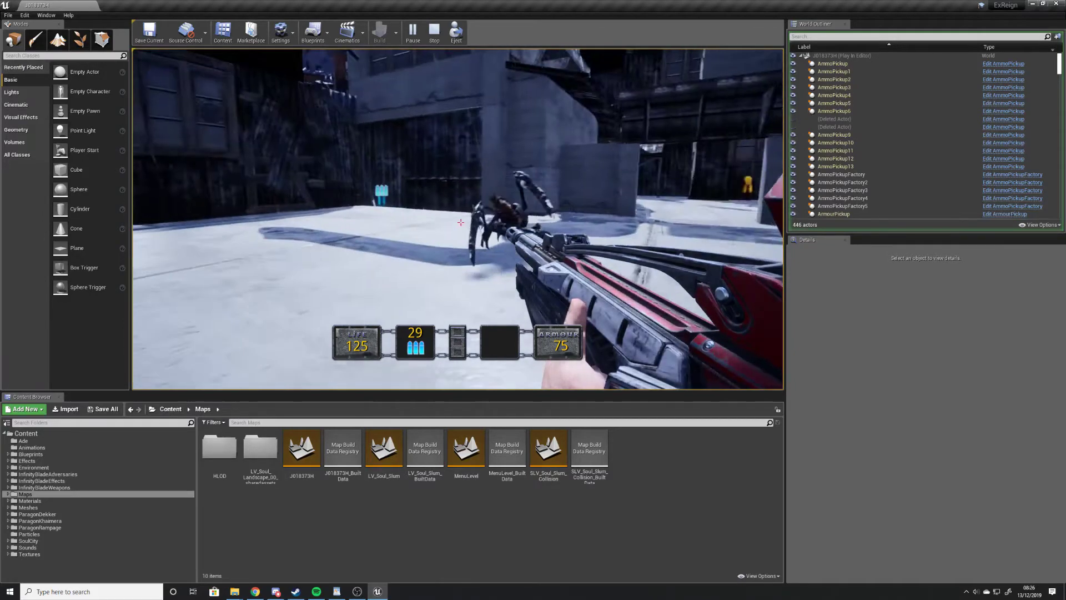
{"action": "left_click", "coordinate": [460, 222]}
{"action": "left_click", "coordinate": [460, 222]}
{"action": "left_click", "coordinate": [460, 223]}
{"action": "left_click", "coordinate": [461, 222]}
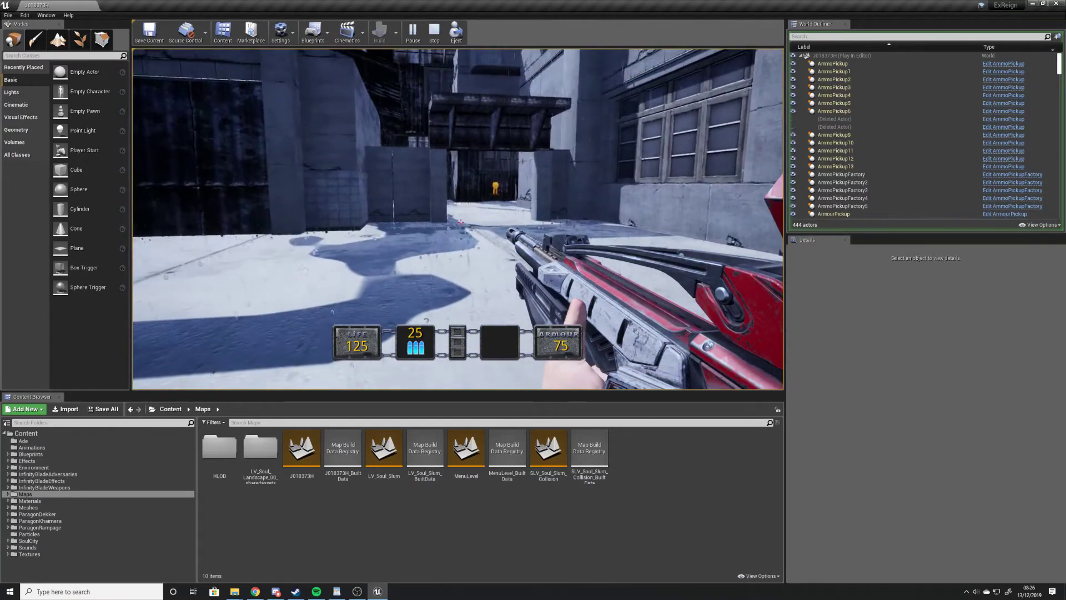
Cross the cleared courtyard and collect the blue ammo pickup in the corner by the dark corrugated walls.
{"action": "key", "text": "w"}
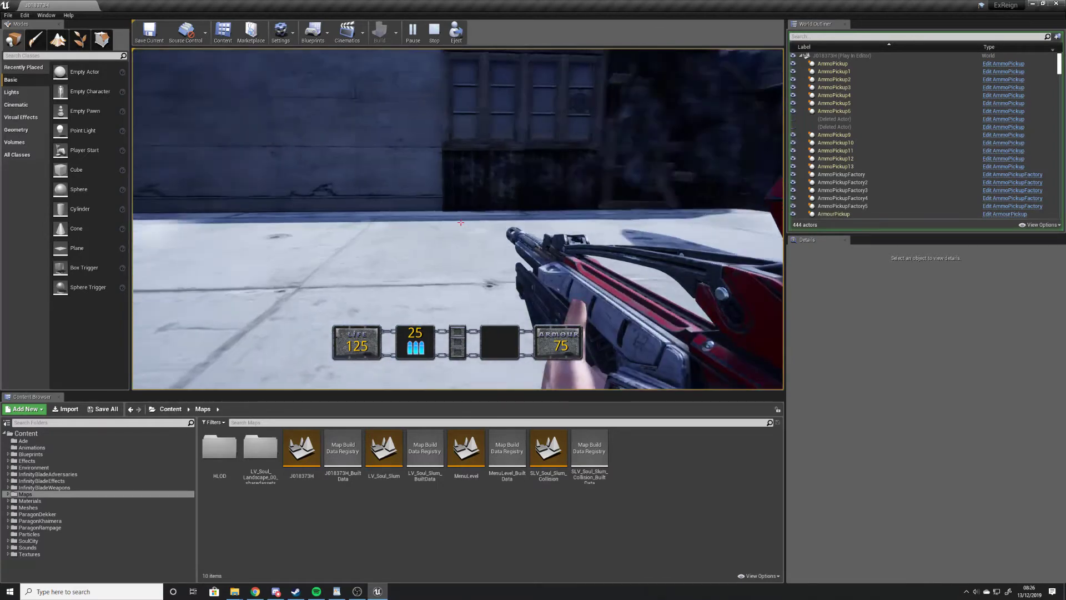
{"action": "key", "text": "w"}
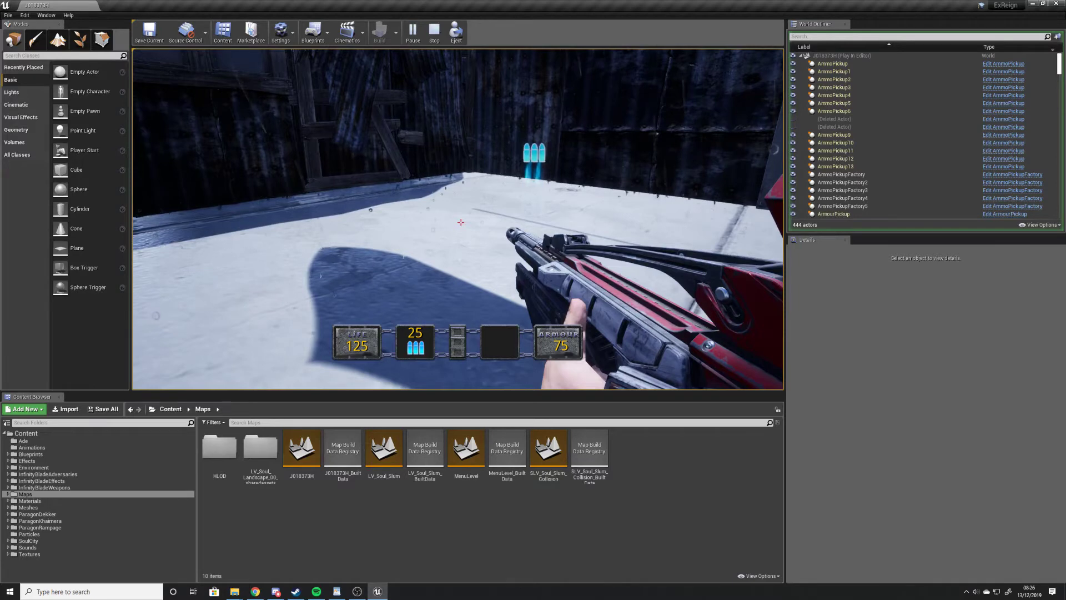
{"action": "key", "text": "w"}
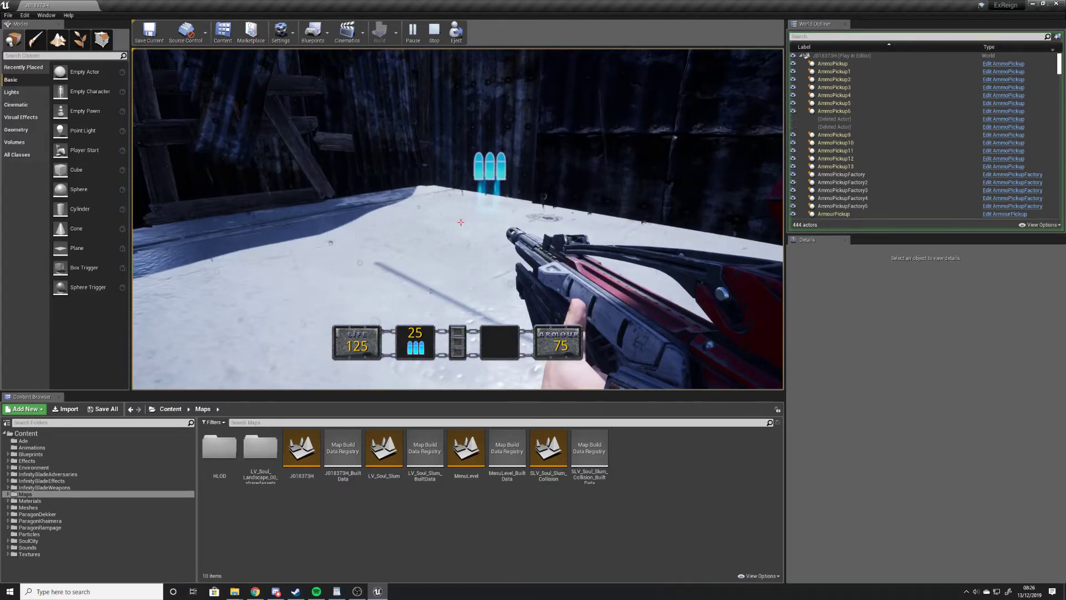
{"action": "key", "text": "w"}
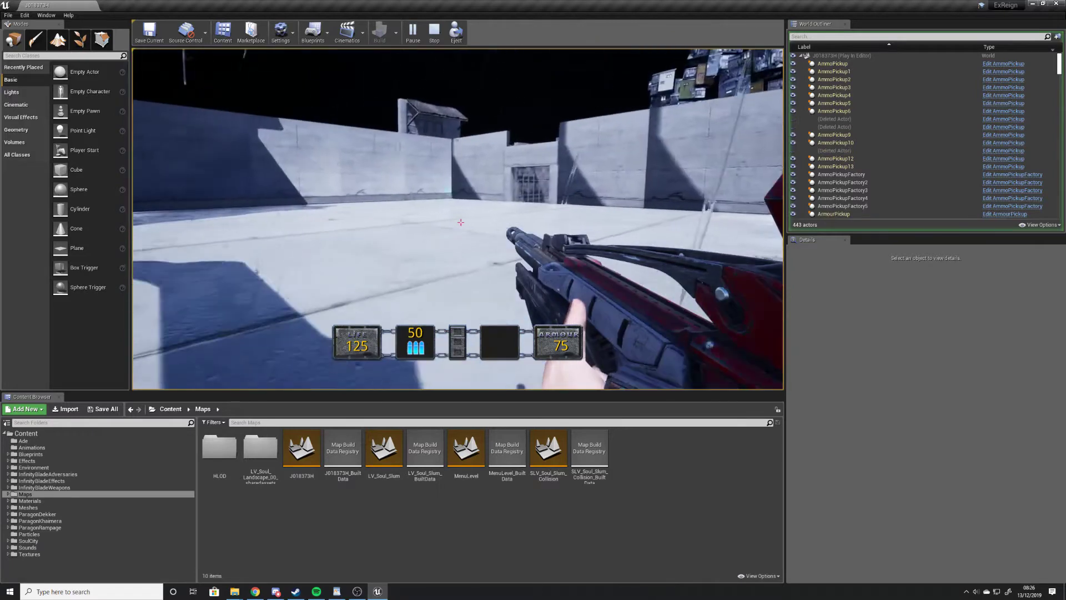
Collect two more blue ammo pickups along the courtyard's concrete walls and head to the open rusted gate.
{"action": "key", "text": "w"}
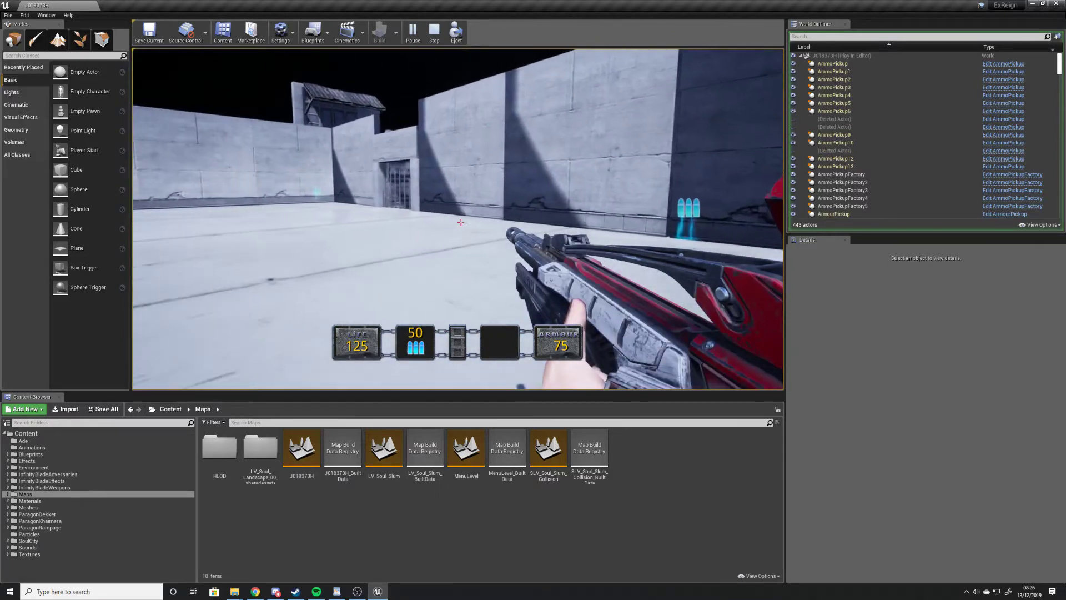
{"action": "key", "text": "w"}
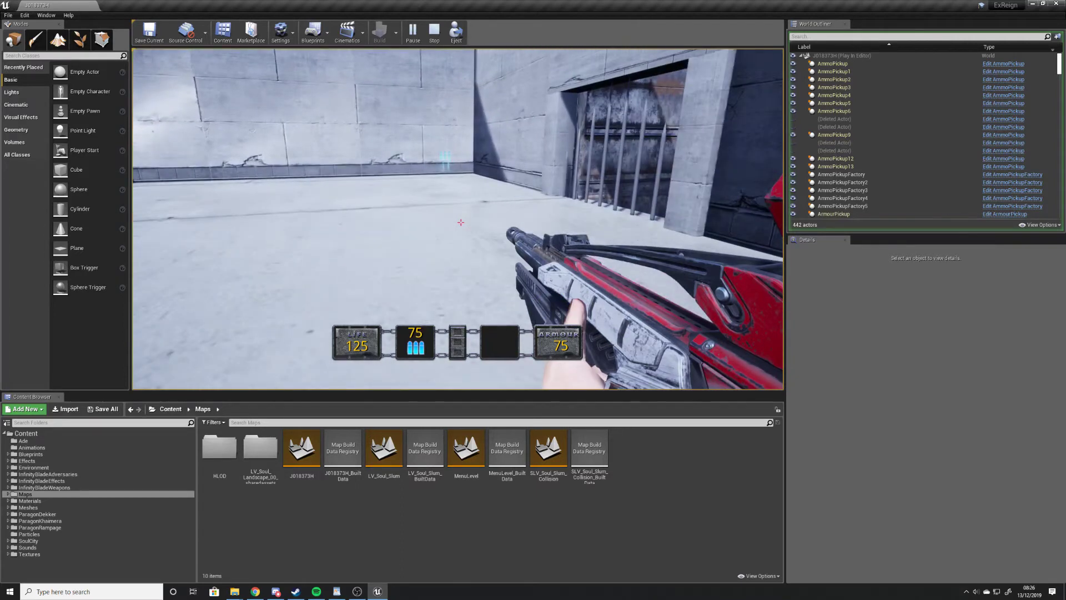
{"action": "key", "text": "w"}
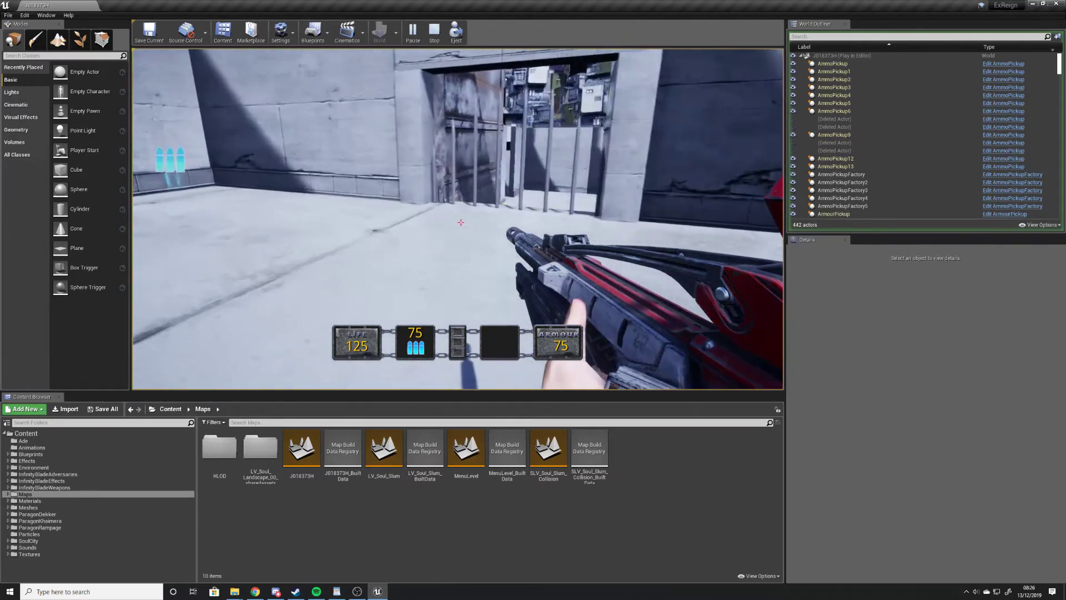
{"action": "key", "text": "w"}
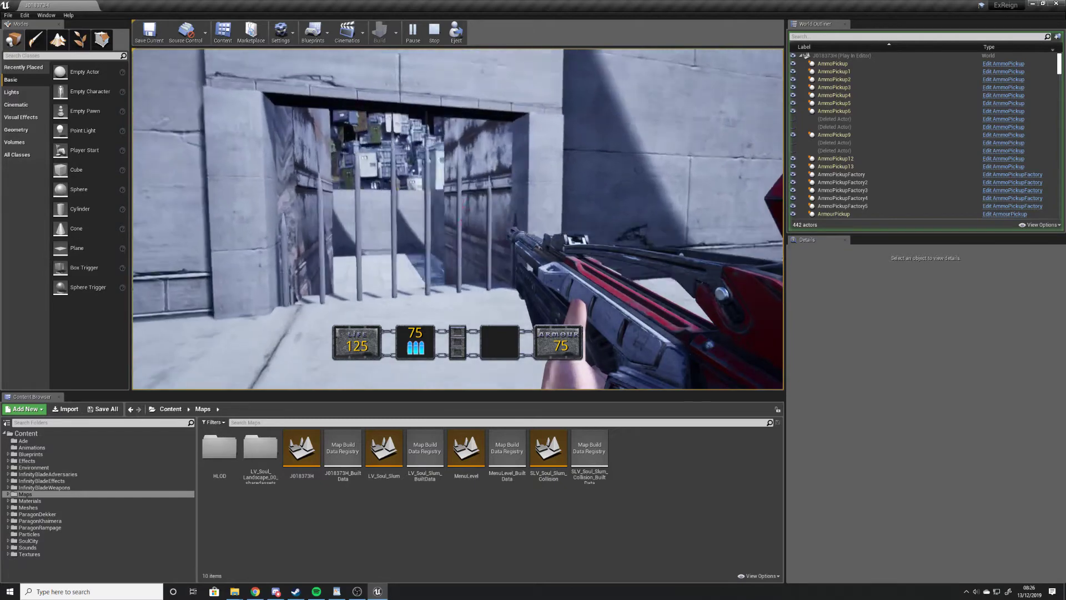
{"action": "key", "text": "w"}
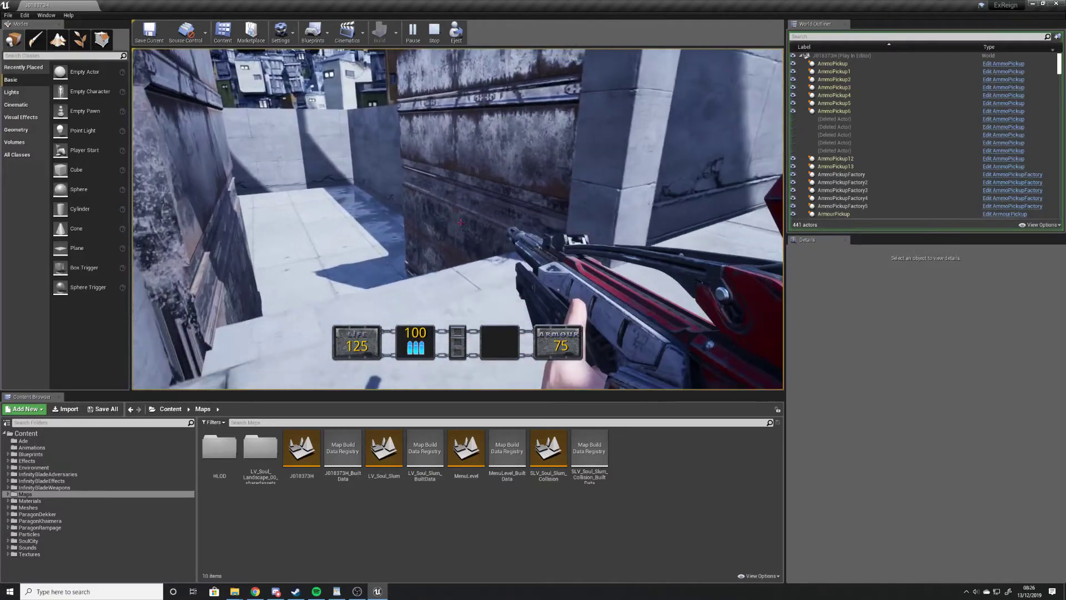
Go down the steps beyond the rusted gate and collect the heart and shield pickups along the wall.
{"action": "key", "text": "w"}
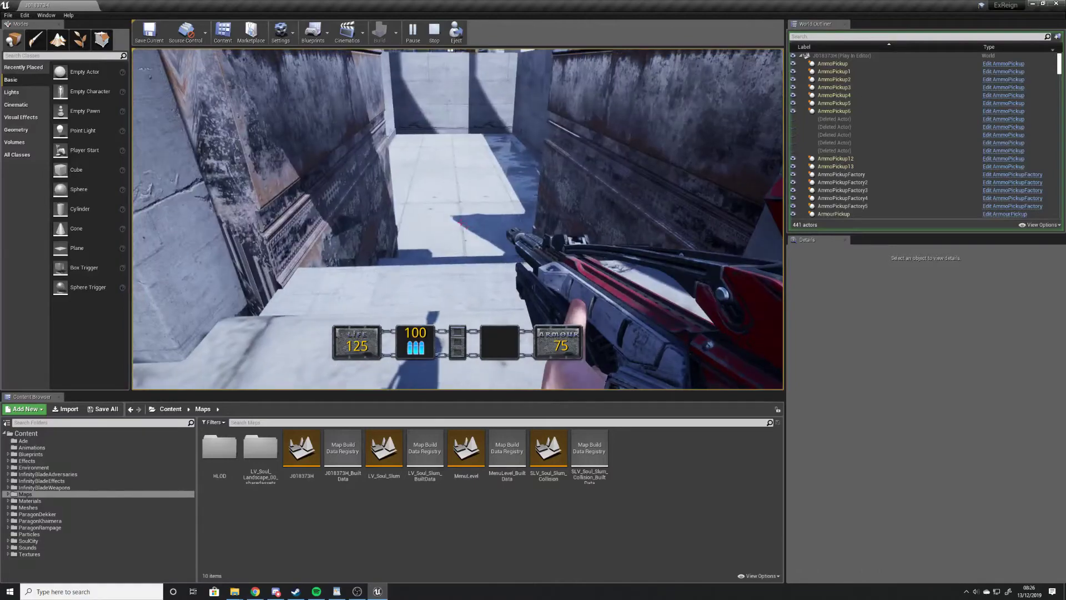
{"action": "key", "text": "w"}
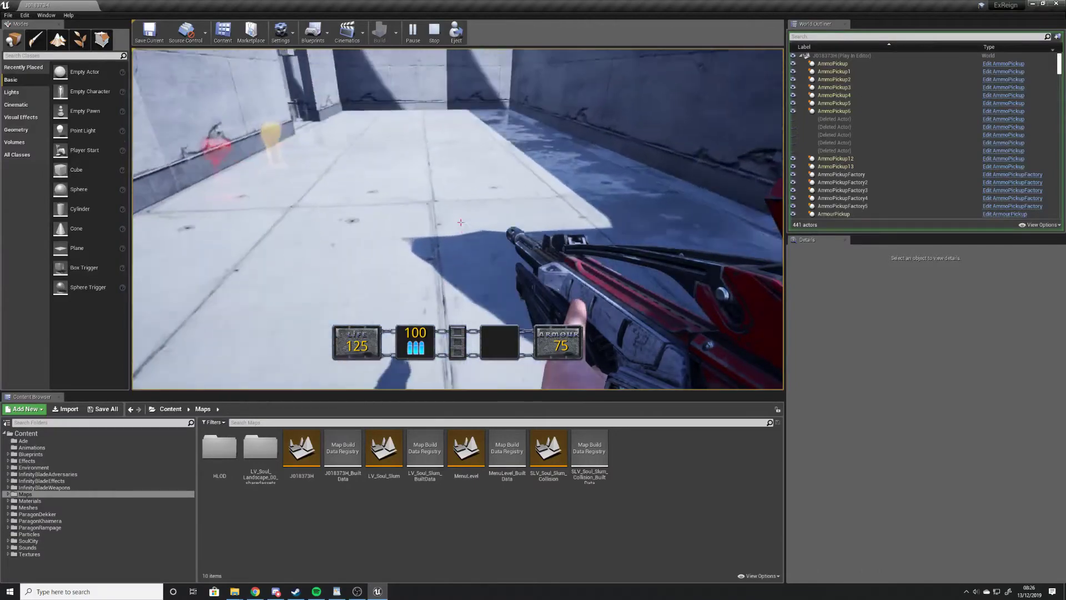
{"action": "key", "text": "d"}
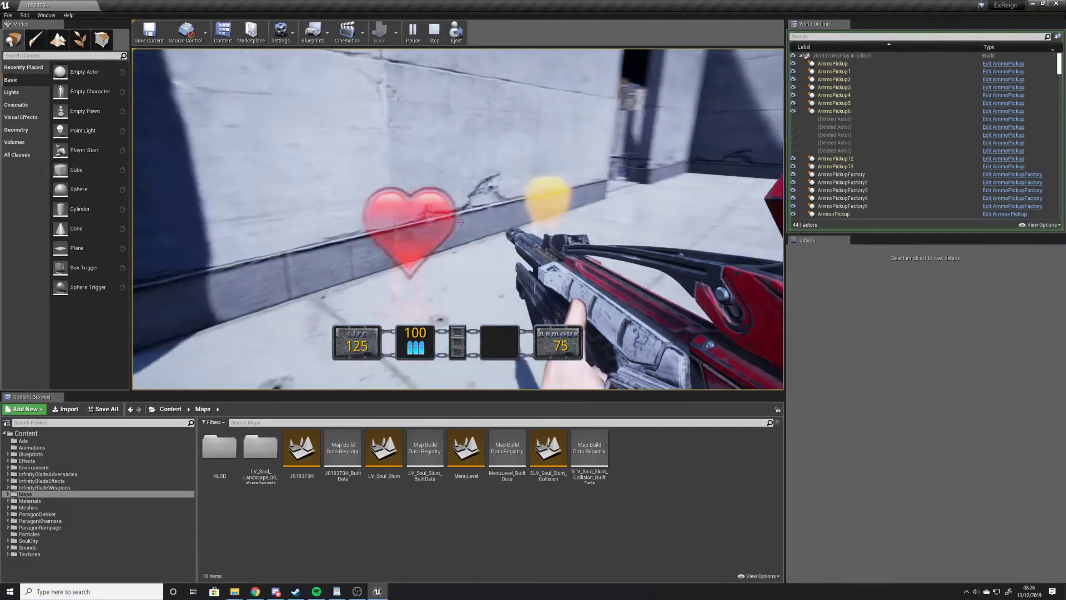
{"action": "key", "text": "w"}
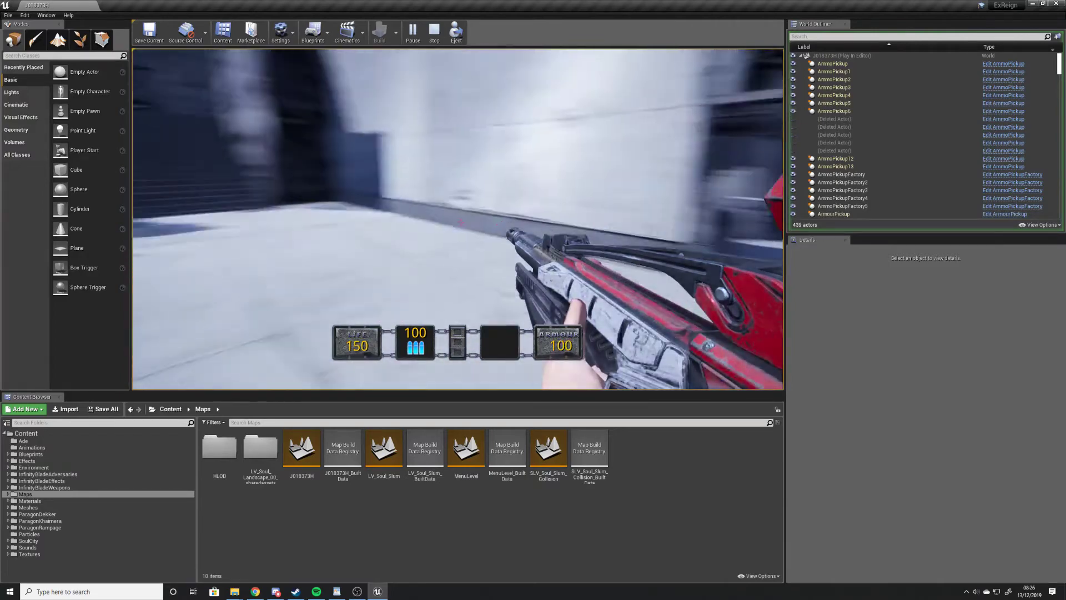
Continue to the railed stairway area and walk up to the huge rusted metal gate.
{"action": "key", "text": "w"}
{"action": "key", "text": "w"}
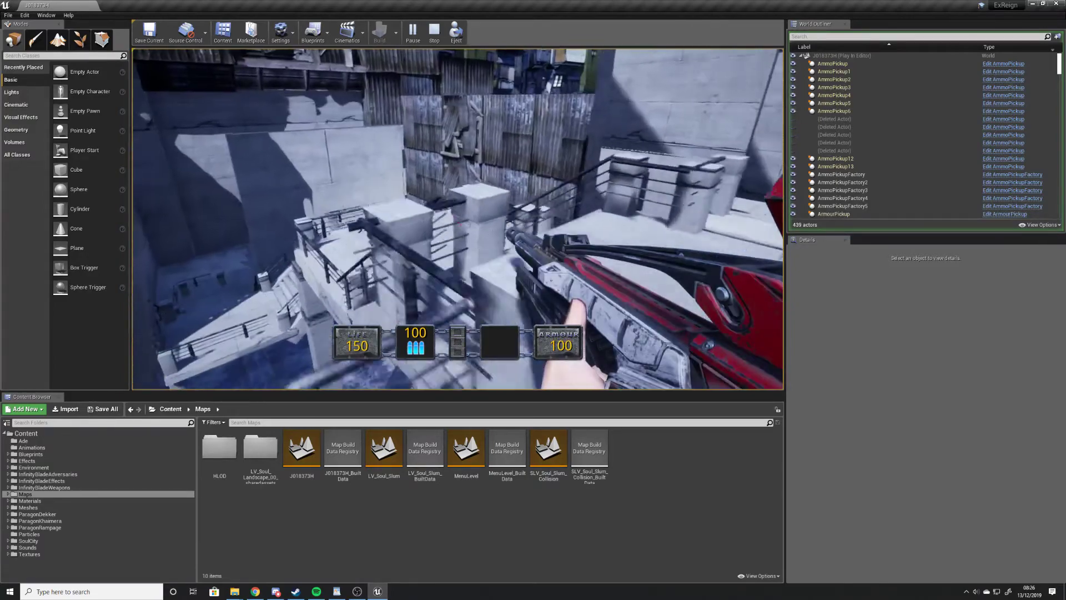
{"action": "key", "text": "w"}
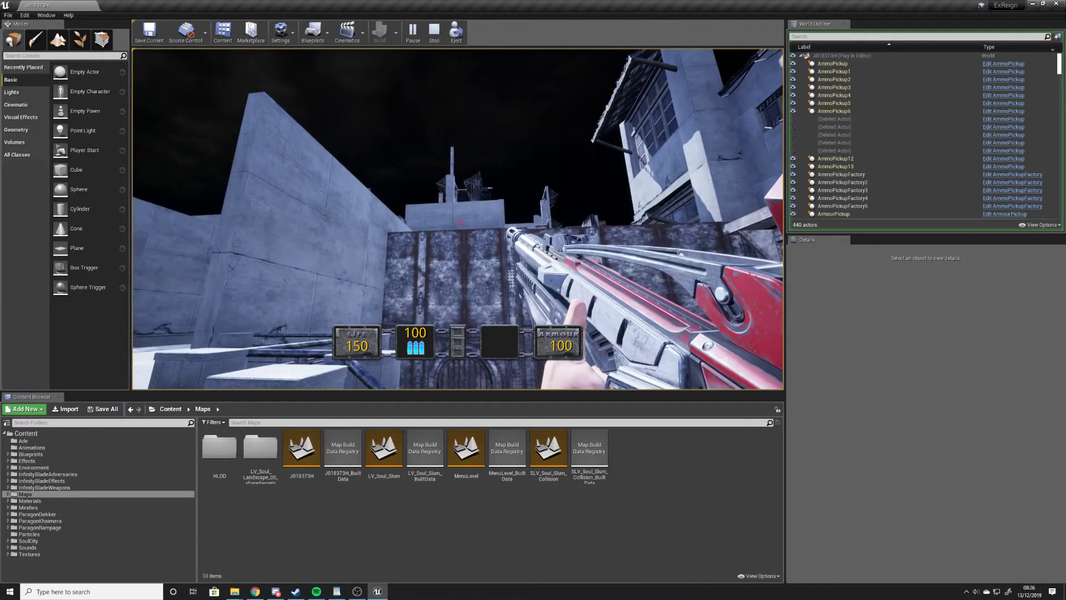
Turn away from the huge gate and move to the railed concrete stairs leading down.
{"action": "key", "text": "w"}
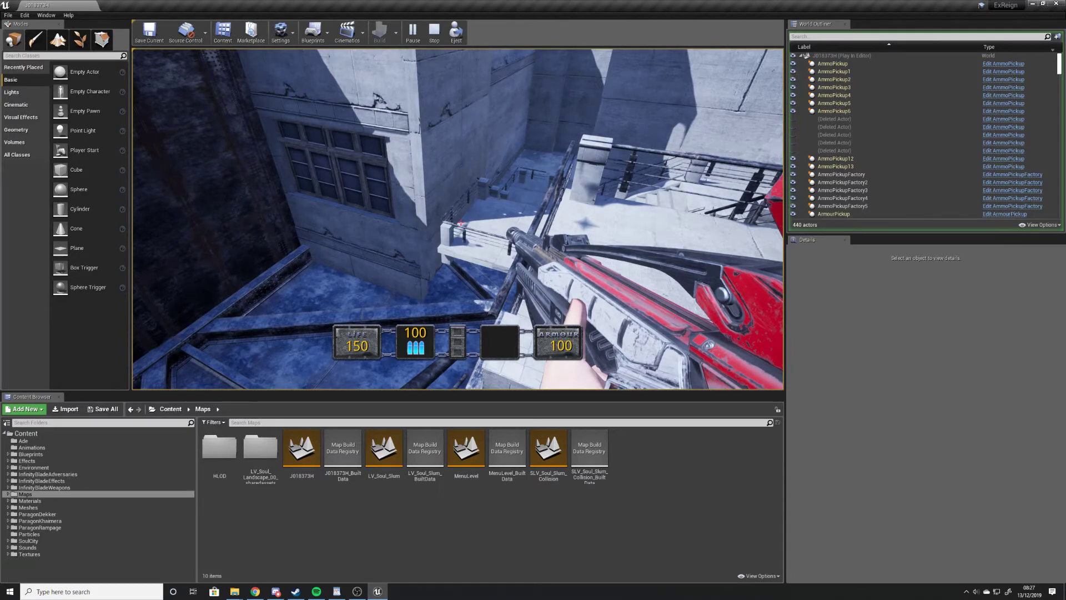
{"action": "key", "text": "w"}
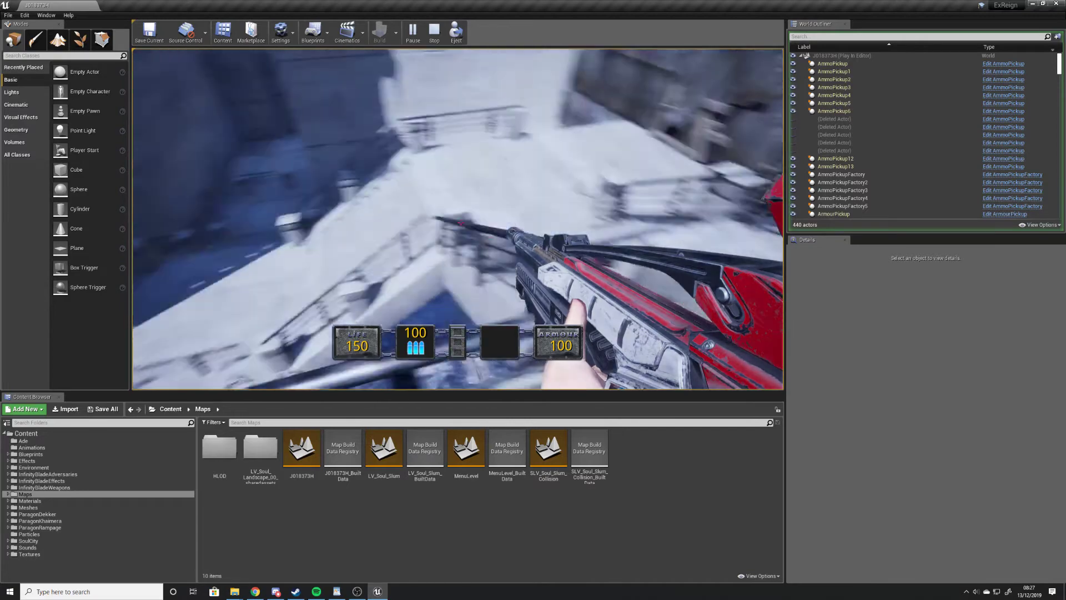
{"action": "key", "text": "w"}
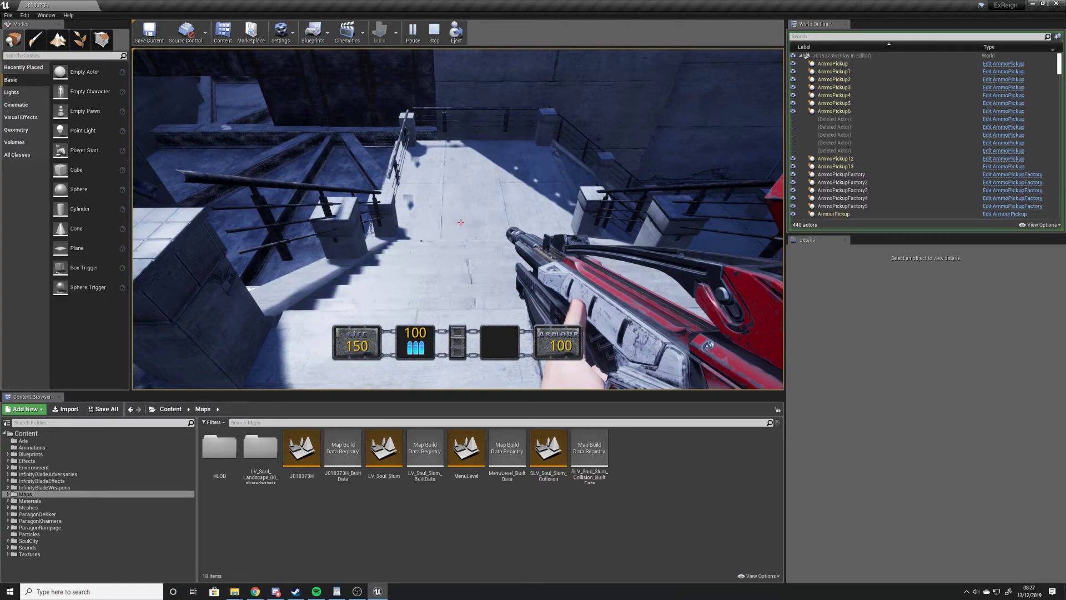
Go down the railed concrete stairs and shoot the spider on the lower walkway.
{"action": "key", "text": "w"}
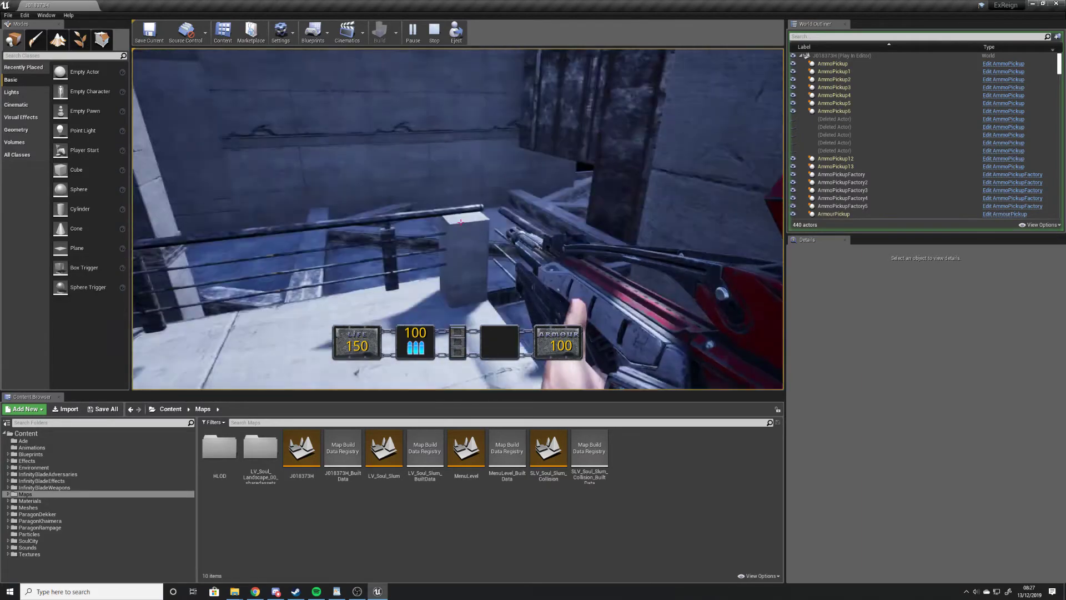
{"action": "key", "text": "w"}
{"action": "left_click", "coordinate": [460, 222]}
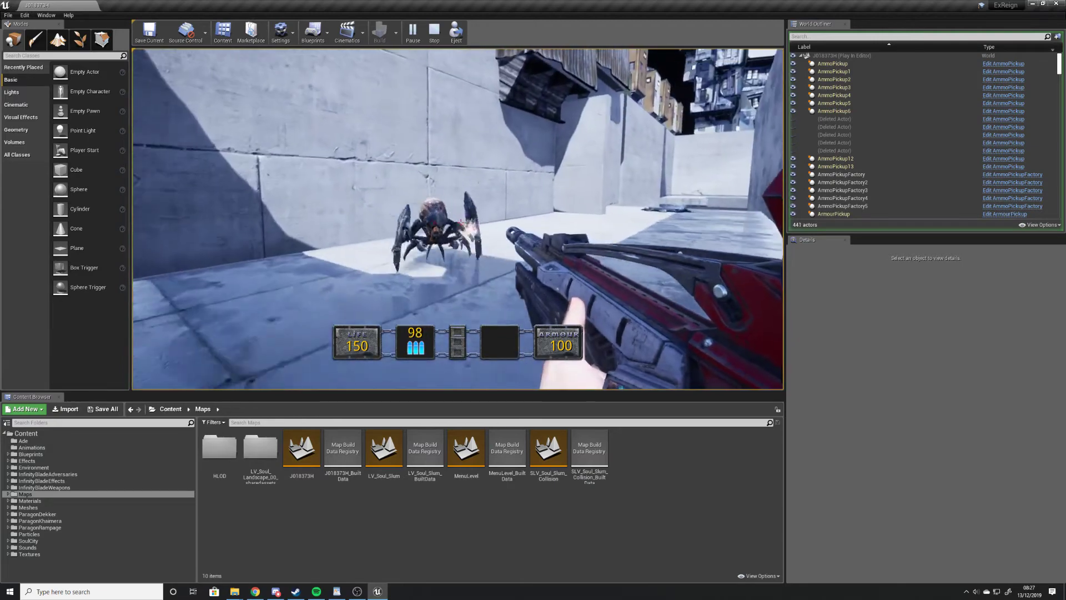
{"action": "left_click", "coordinate": [460, 222]}
Move past the round glowing pad and through the narrow concrete passage, and shoot the red spider beyond it.
{"action": "key", "text": "w"}
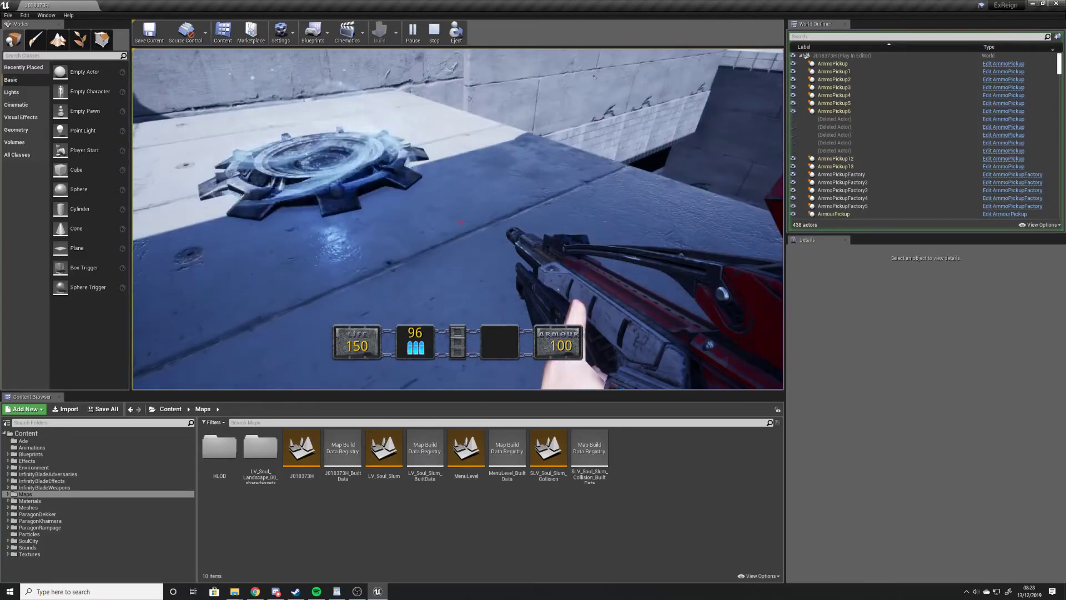
{"action": "key", "text": "a"}
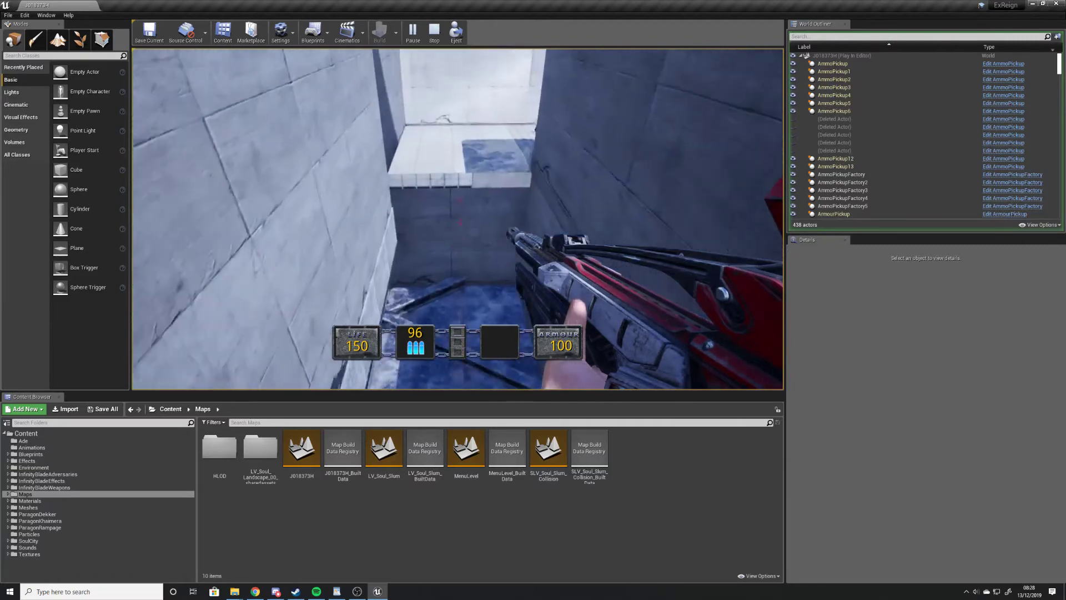
{"action": "key", "text": "w"}
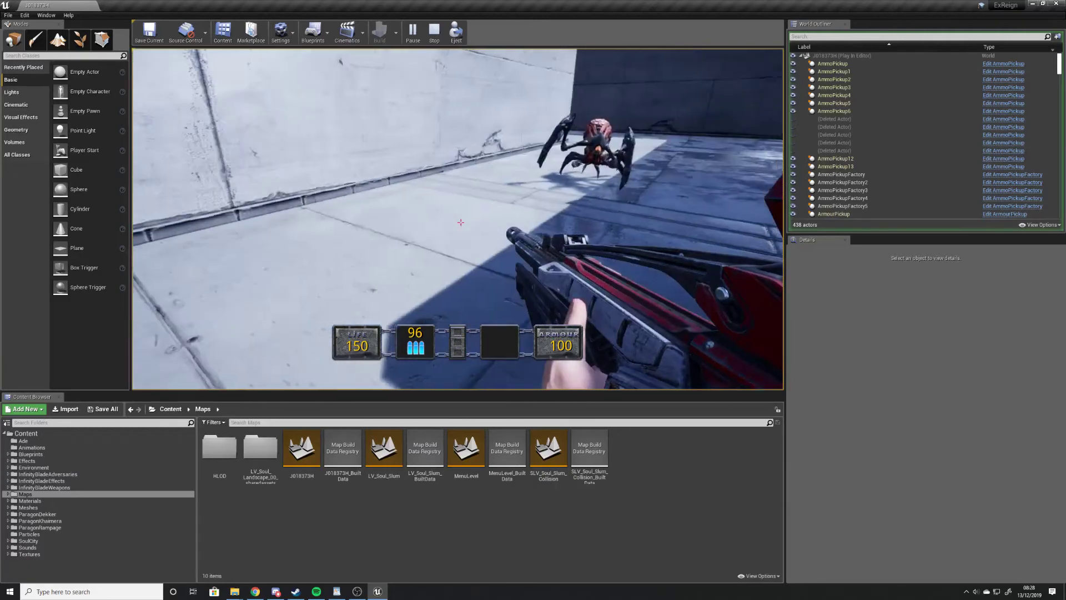
{"action": "left_click", "coordinate": [460, 222]}
{"action": "left_click", "coordinate": [461, 222]}
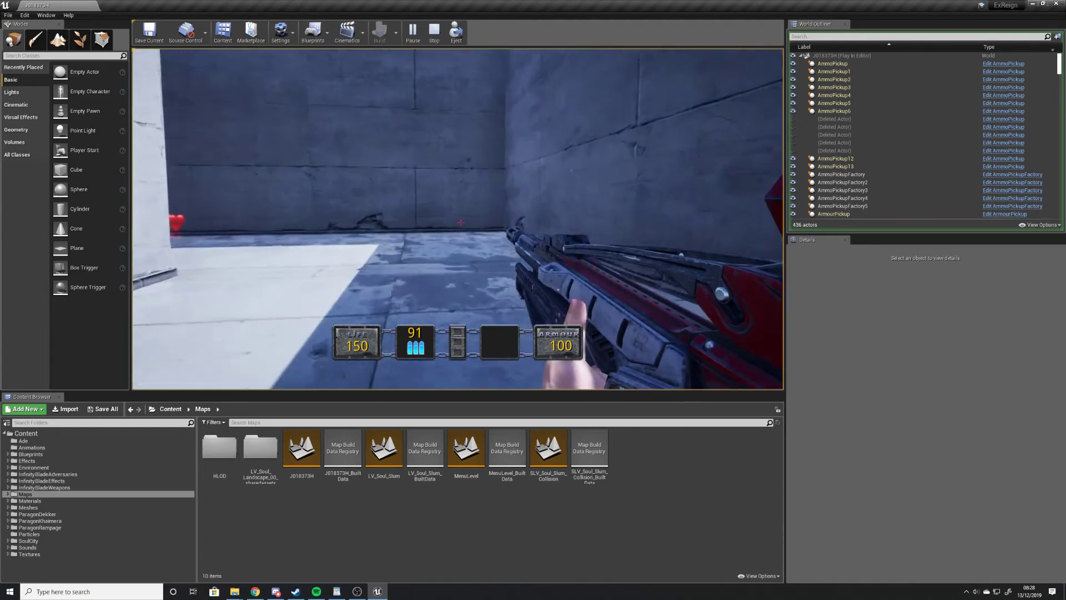
Round the concrete corner and walk up to the pickups in front of the barred gate.
{"action": "key", "text": "w"}
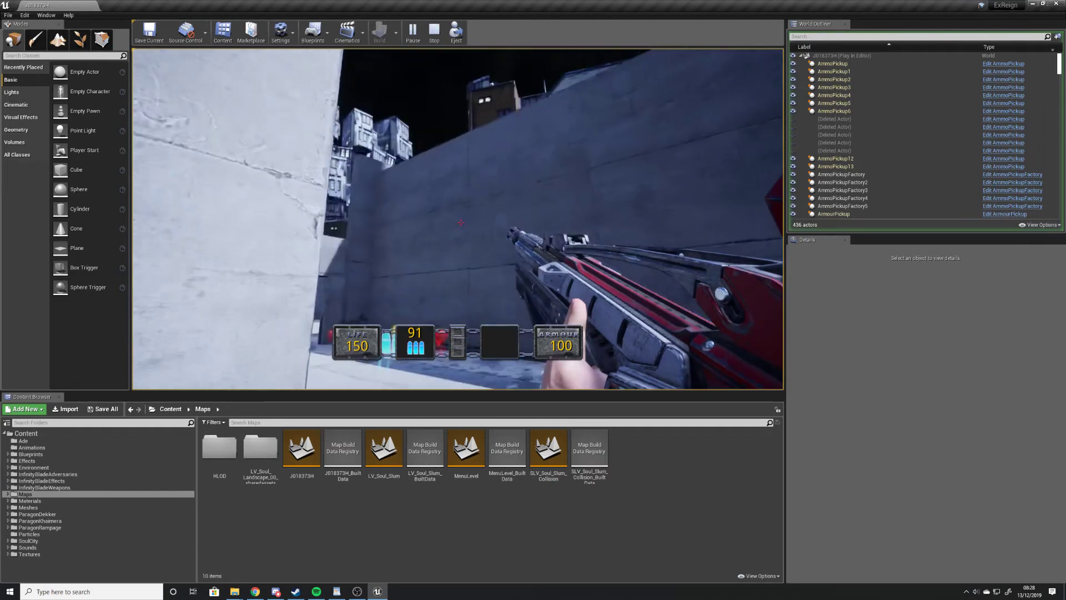
{"action": "key", "text": "d"}
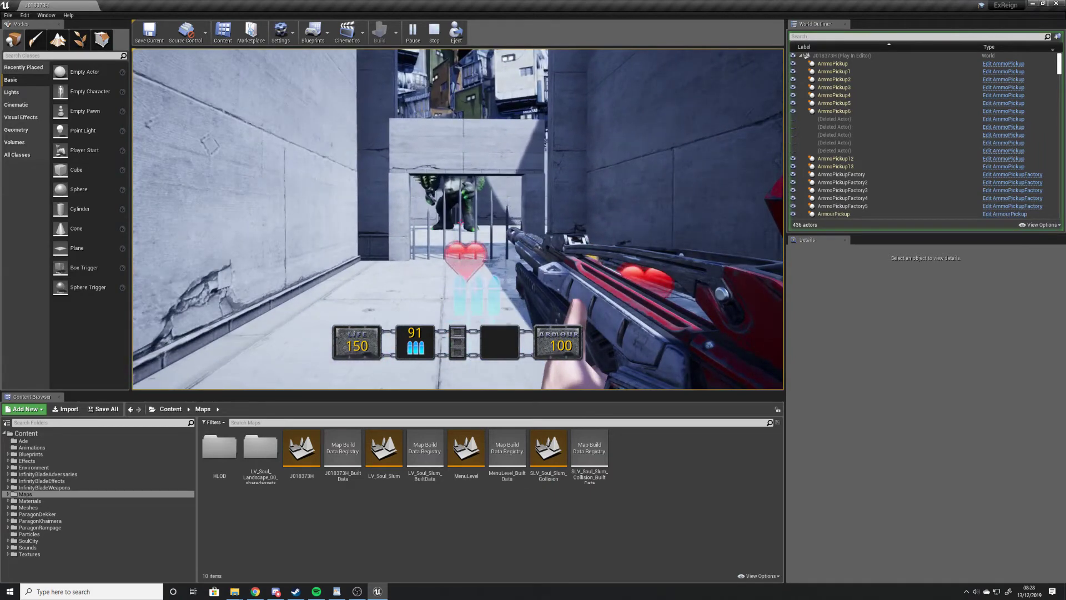
{"action": "key", "text": "w"}
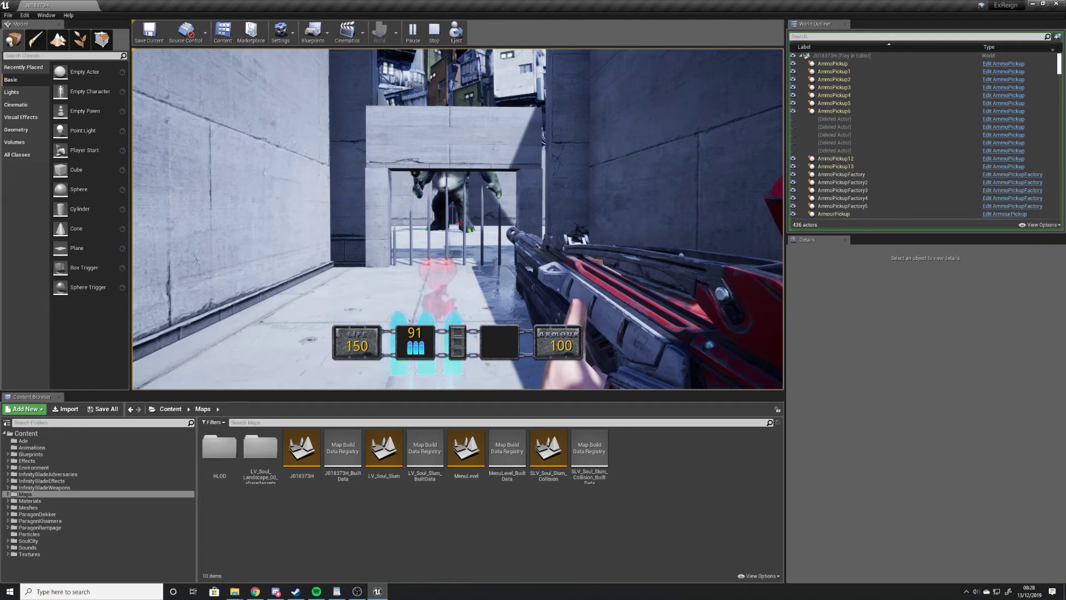
{"action": "key", "text": "w"}
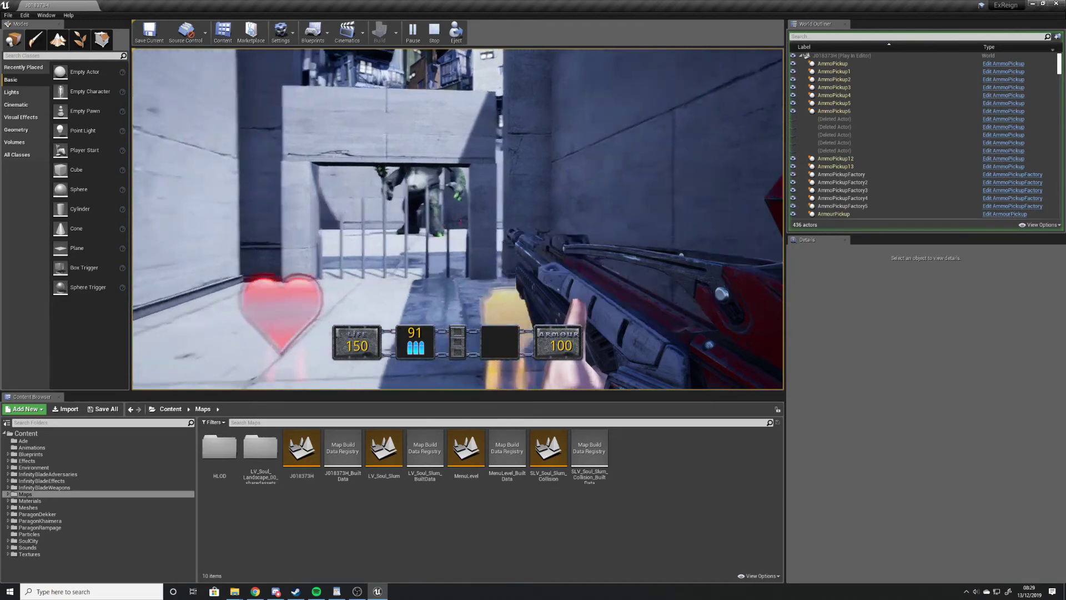
Collect the blue ammo and yellow shield before the barred gate, and move among the heart pickups.
{"action": "key", "text": "s"}
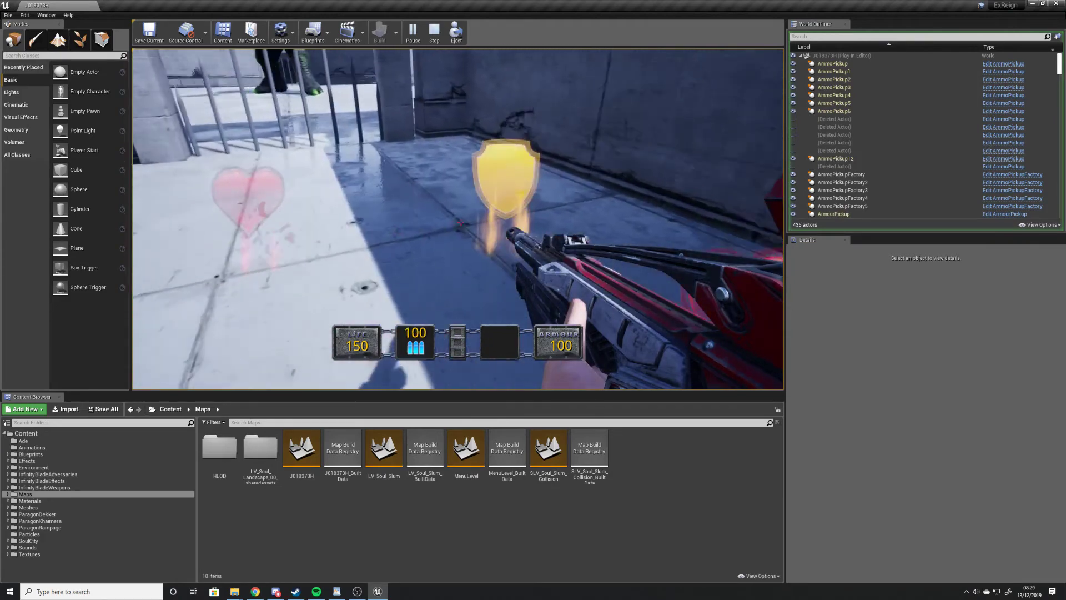
{"action": "key", "text": "w"}
{"action": "key", "text": "w"}
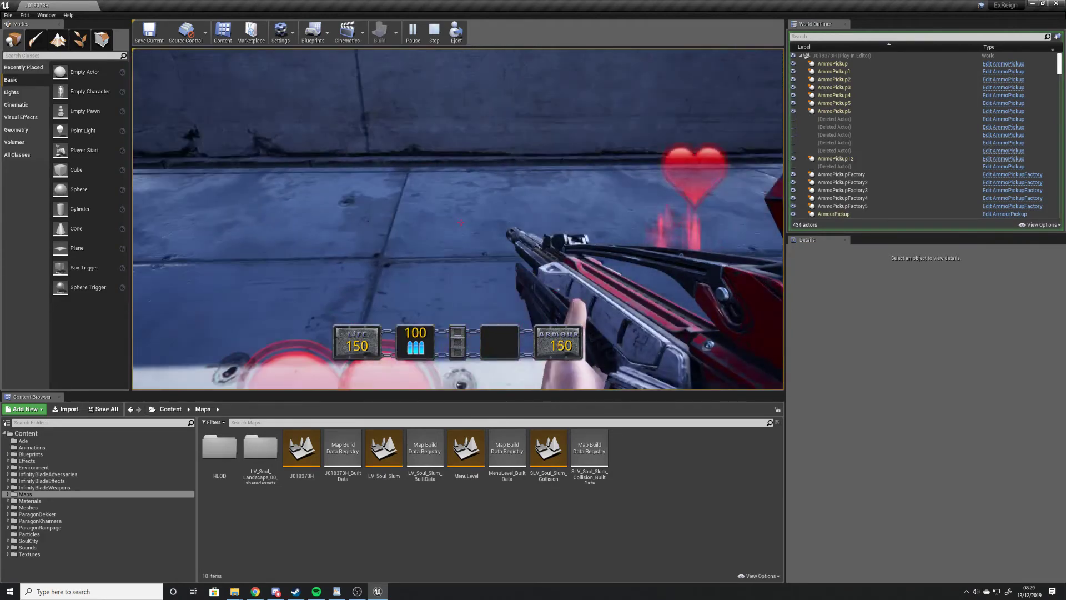
{"action": "key", "text": "w"}
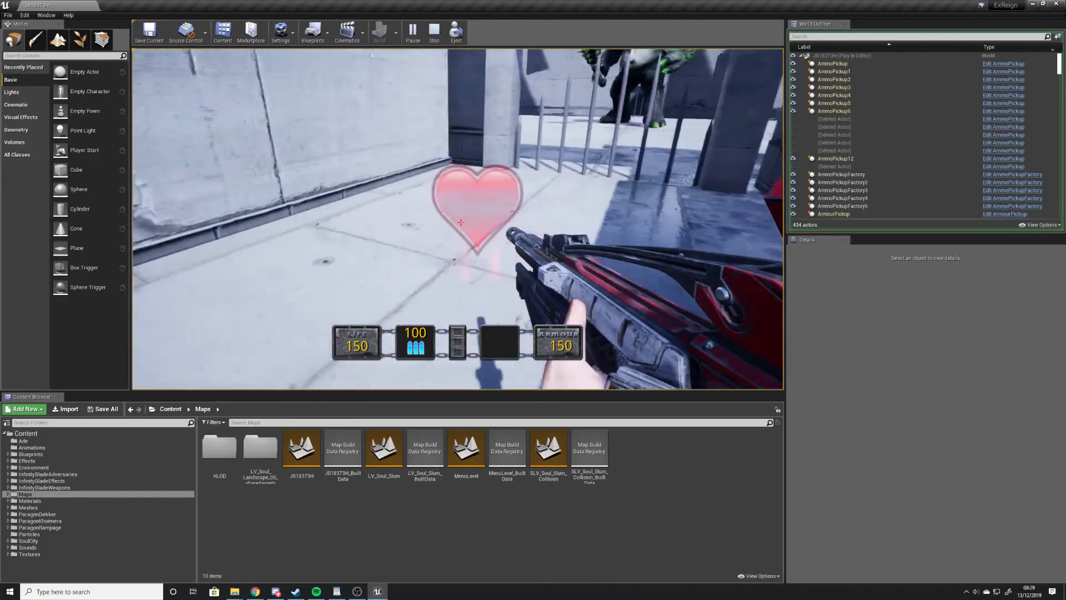
{"action": "key", "text": "s"}
{"action": "key", "text": "w"}
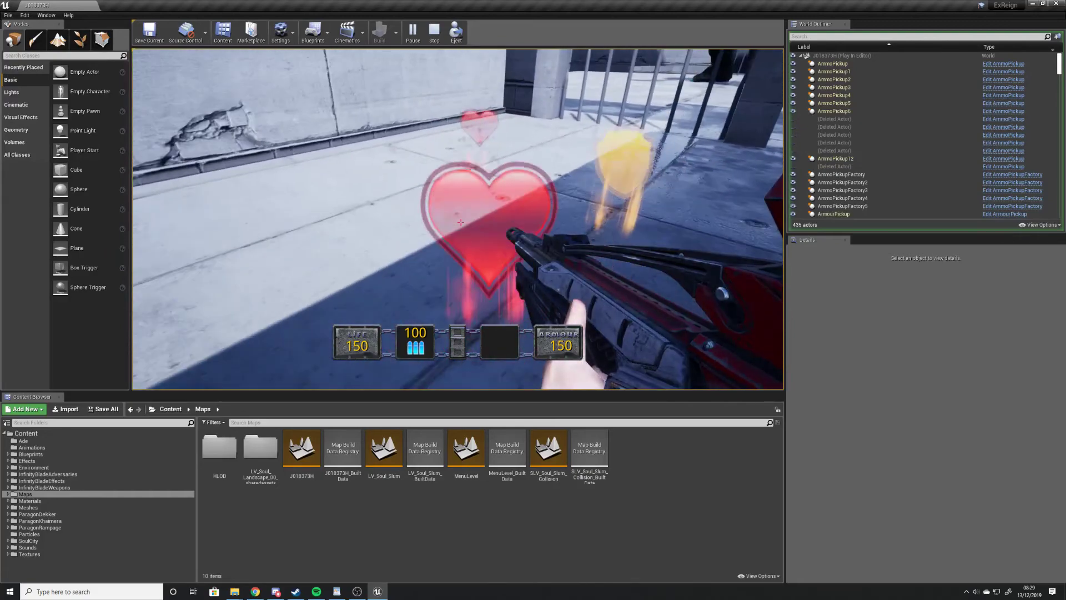
{"action": "key", "text": "s"}
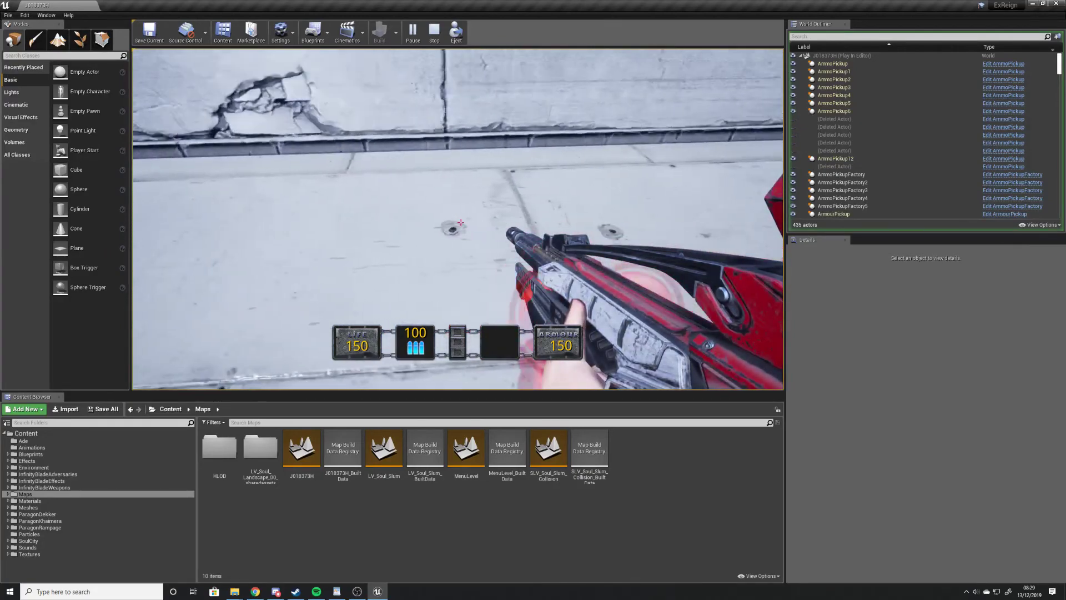
Enter the arena beyond the barred gate, fire two shots at the green-furred giant and move around it.
{"action": "key", "text": "w"}
{"action": "key", "text": "w"}
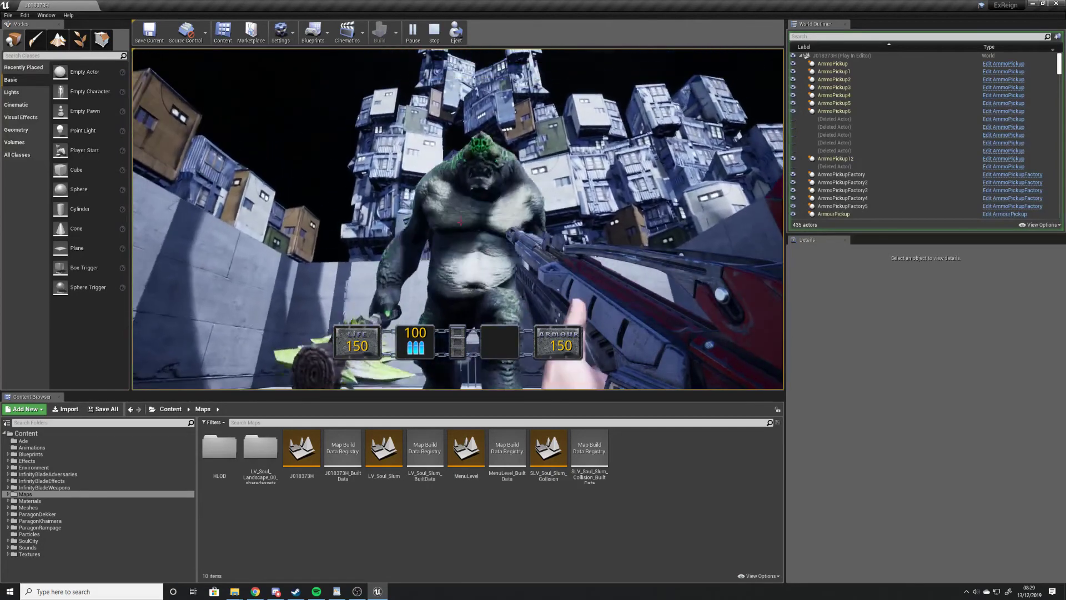
{"action": "left_click", "coordinate": [460, 222]}
{"action": "left_click", "coordinate": [460, 222]}
{"action": "key", "text": "s"}
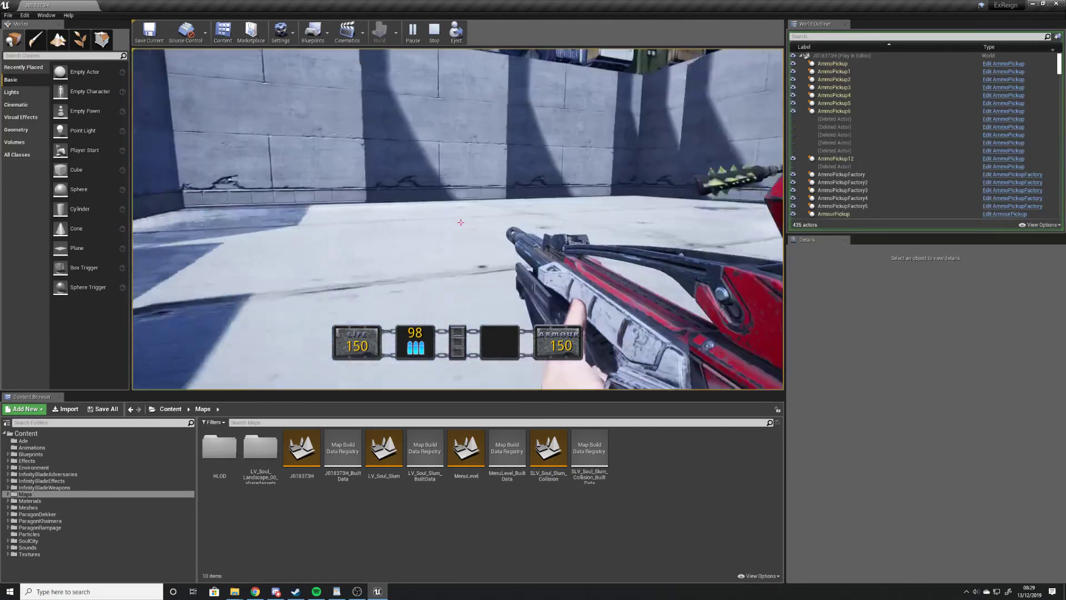
{"action": "key", "text": "w"}
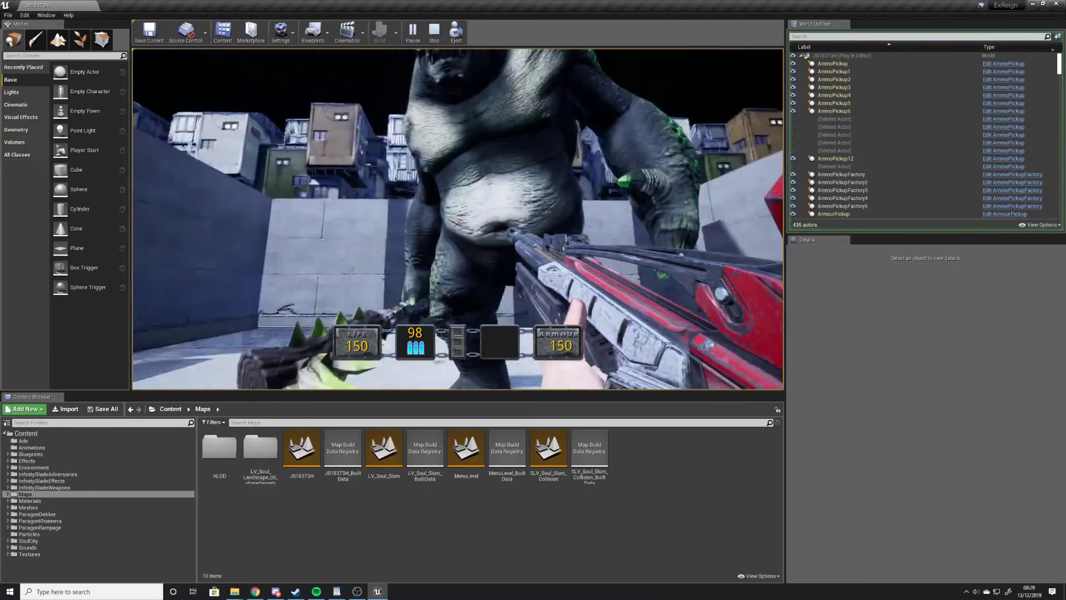
Back away from the giant across the arena and fire nine more shots at it.
{"action": "key", "text": "s"}
{"action": "left_click", "coordinate": [461, 223]}
{"action": "left_click", "coordinate": [460, 222]}
{"action": "left_click", "coordinate": [461, 223]}
{"action": "left_click", "coordinate": [460, 223]}
{"action": "left_click", "coordinate": [460, 222]}
{"action": "left_click", "coordinate": [461, 223]}
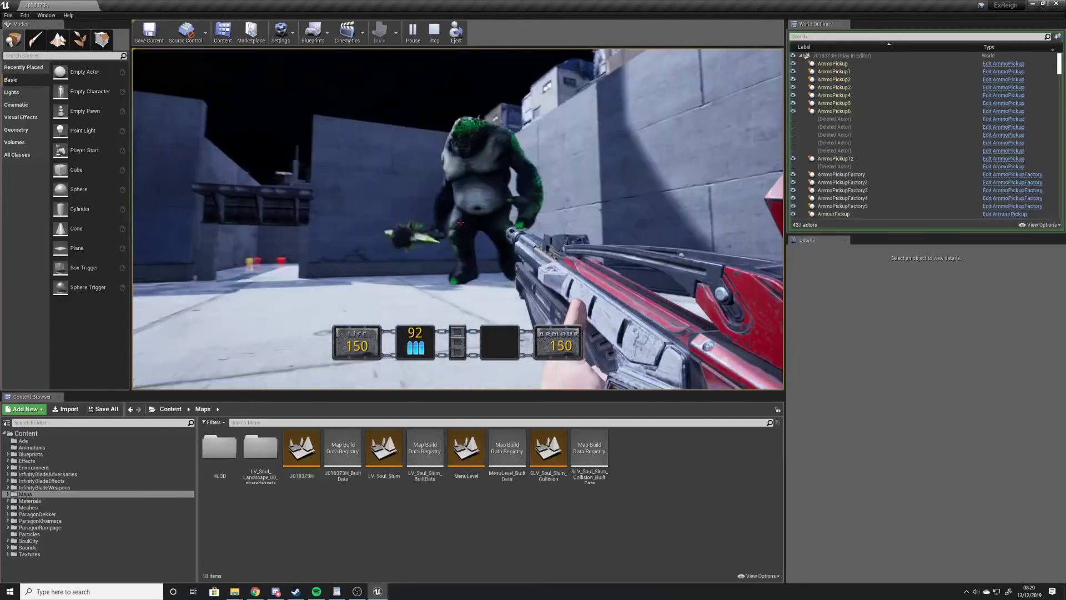
{"action": "left_click", "coordinate": [460, 222]}
{"action": "left_click", "coordinate": [461, 222]}
{"action": "left_click", "coordinate": [461, 222]}
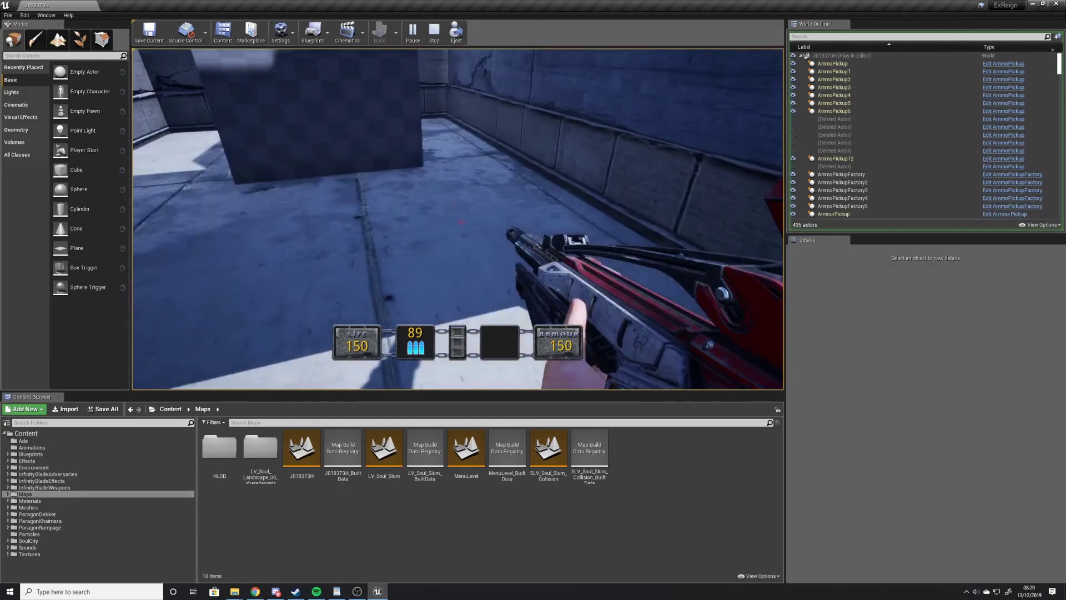
Walk around the side area off the arena and up to the checkered block.
{"action": "key", "text": "w"}
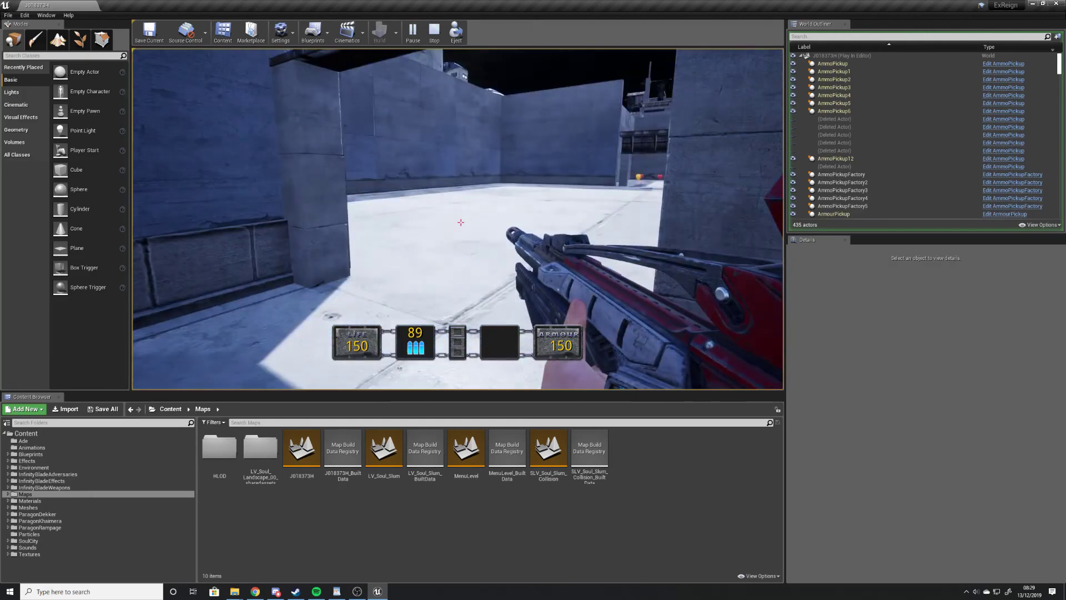
{"action": "key", "text": "w"}
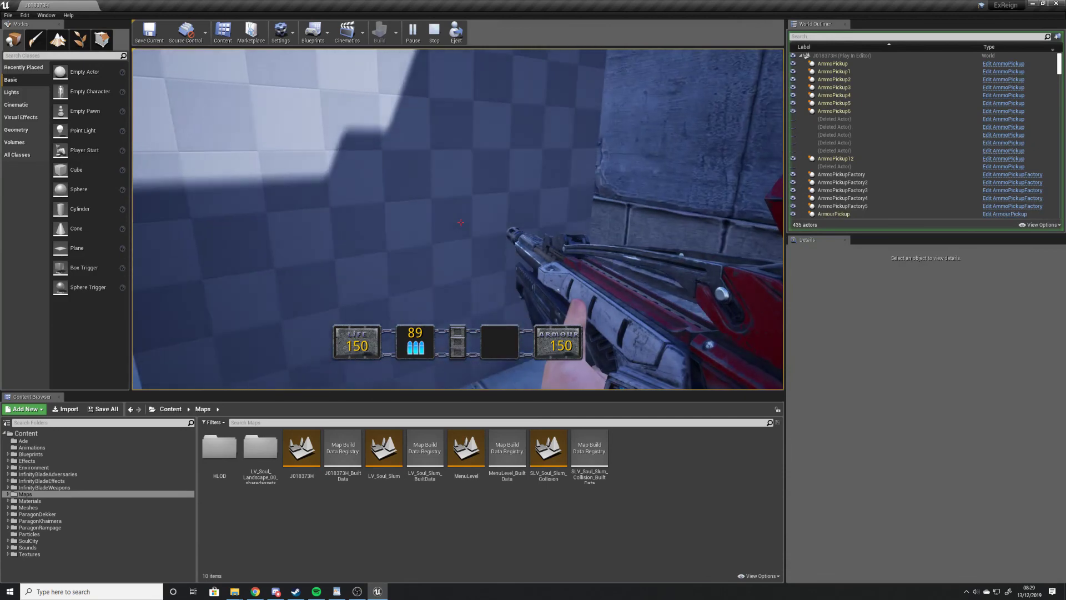